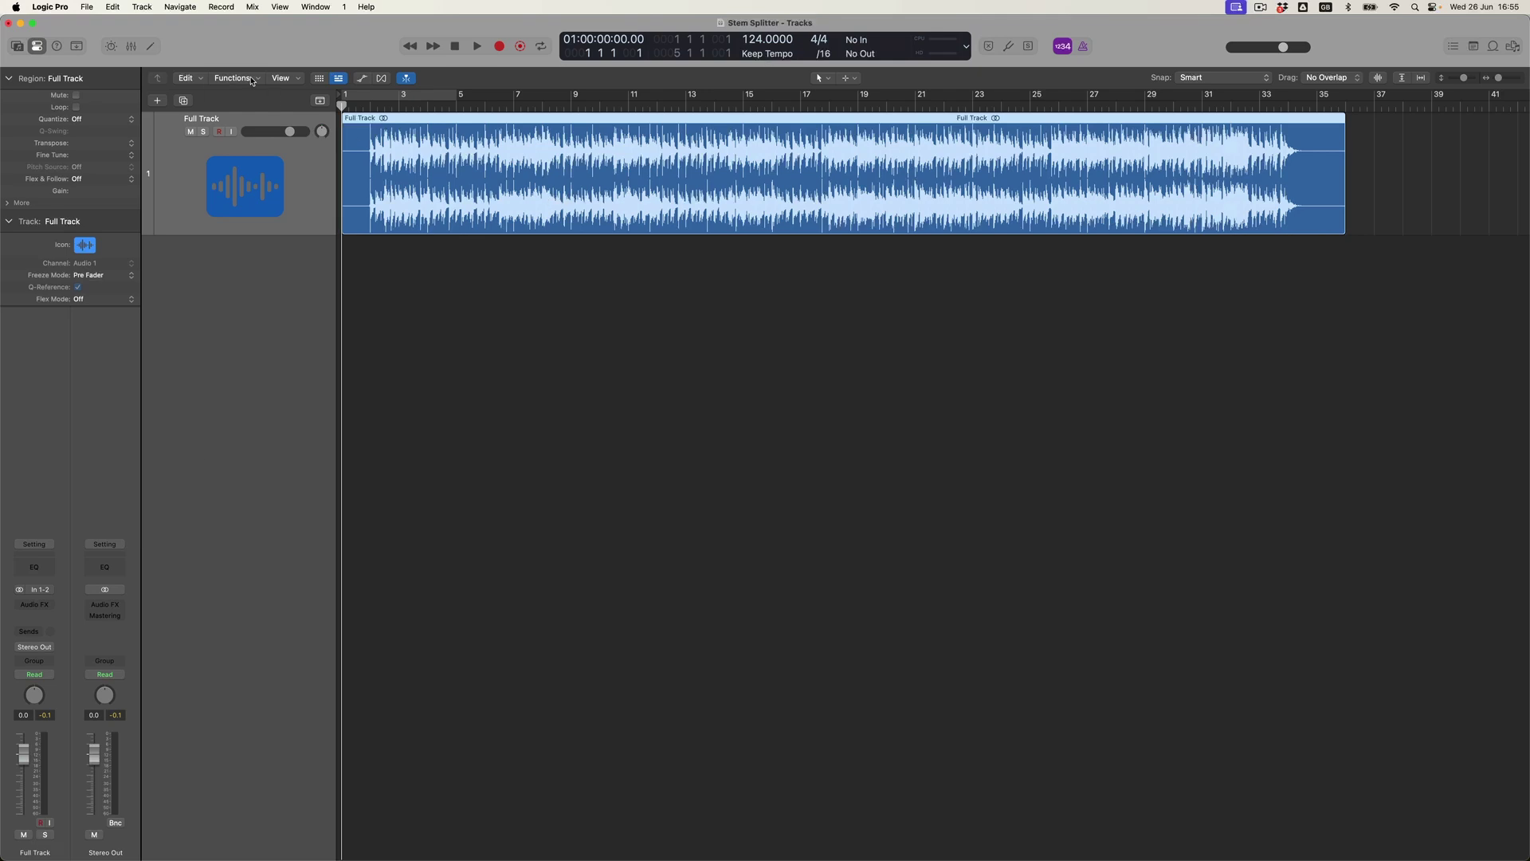
# - Open Stem Splitter for the Full Track region with Vocals, Drums, Bass and Other selected
pyautogui.click(251, 79)
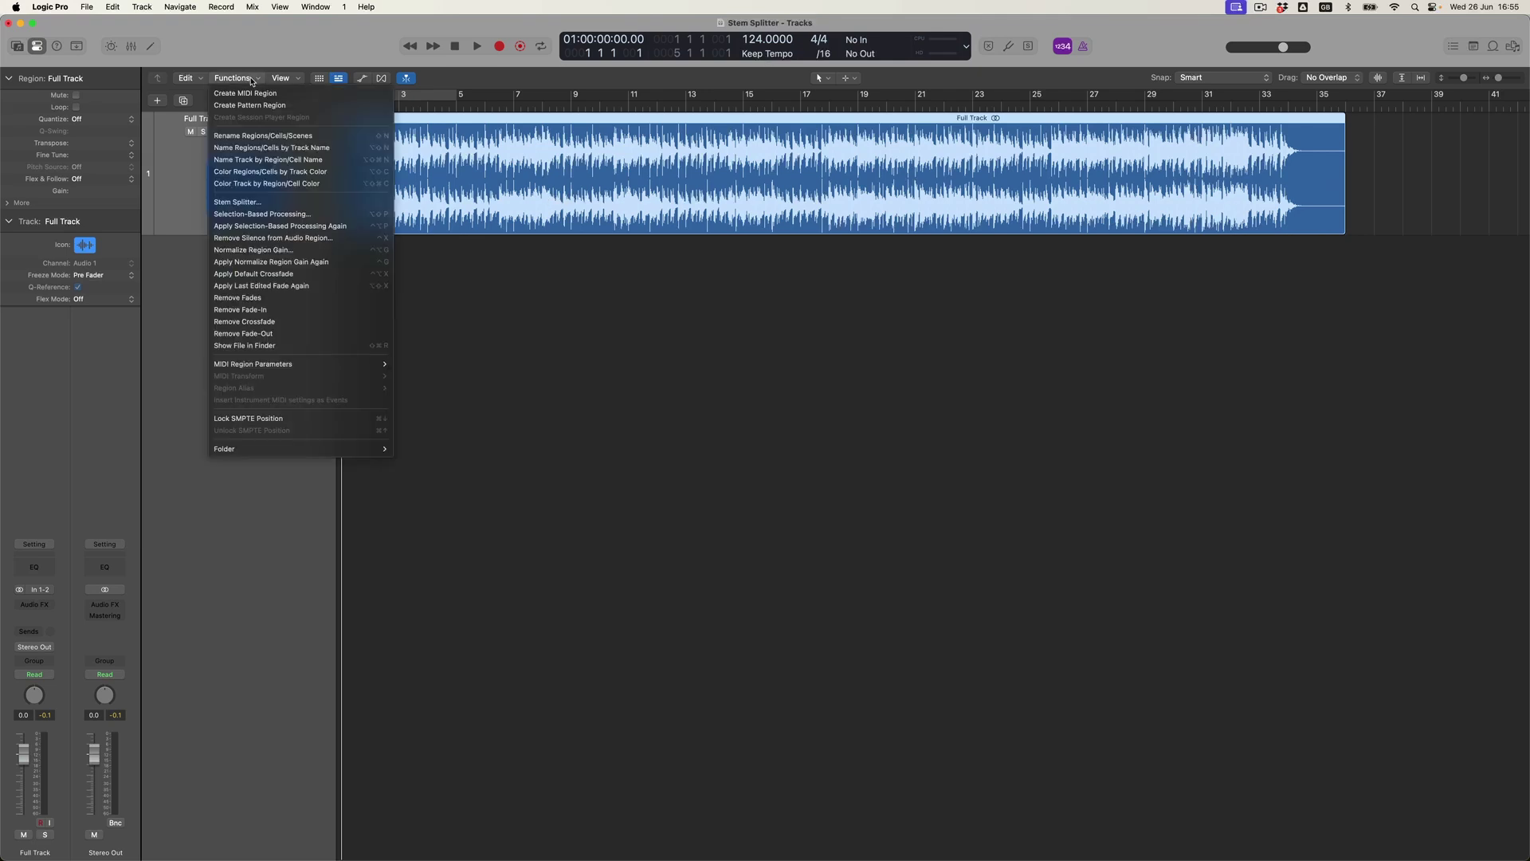
pyautogui.click(272, 205)
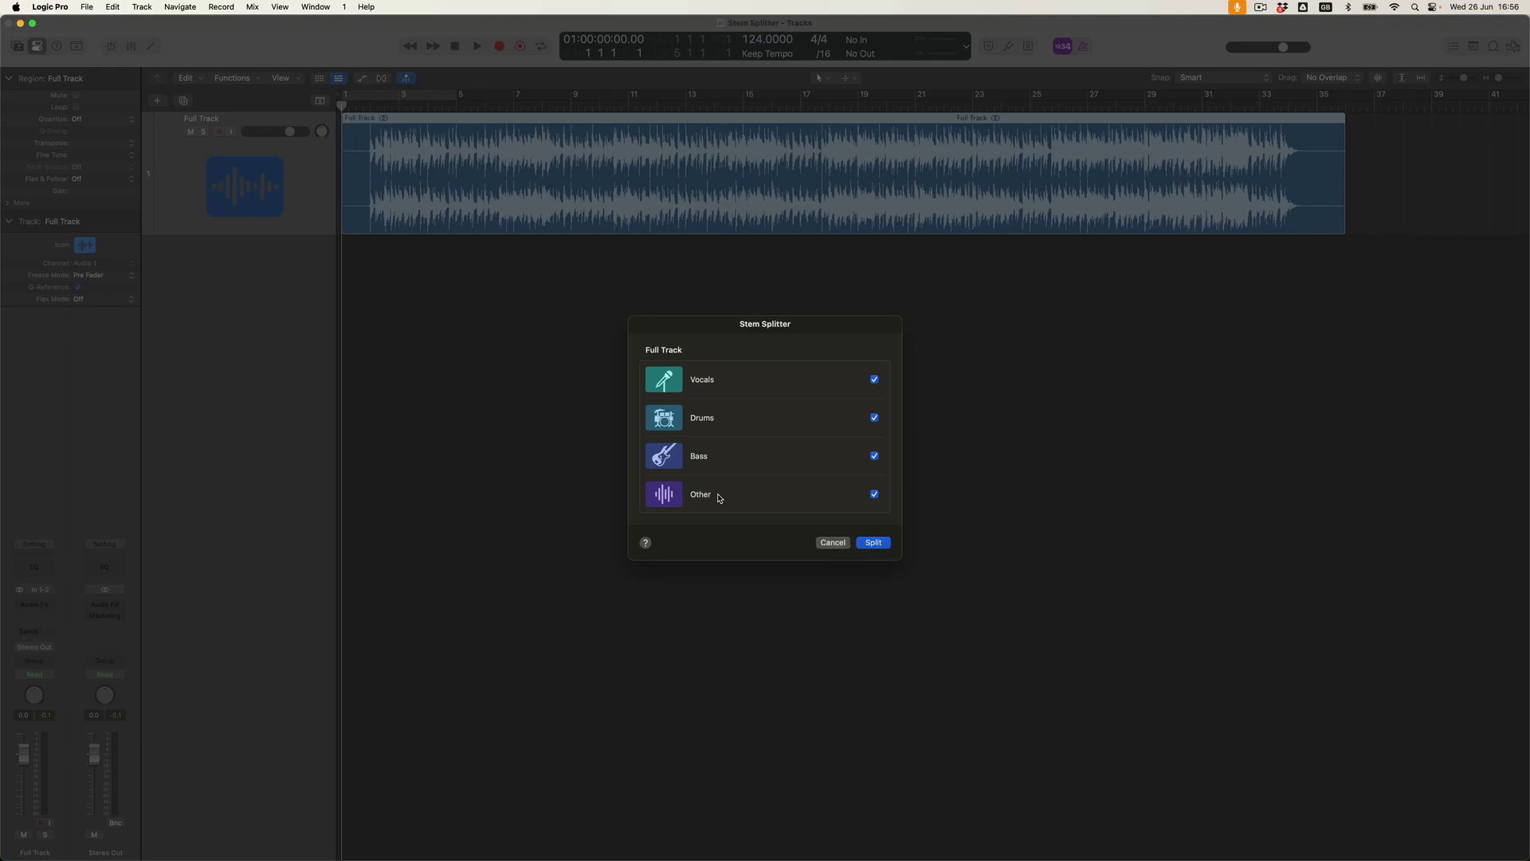
# - Split the Full Track into Vocals, Drums, Bass and Other stems, then place the playhead at bar 2
pyautogui.click(873, 543)
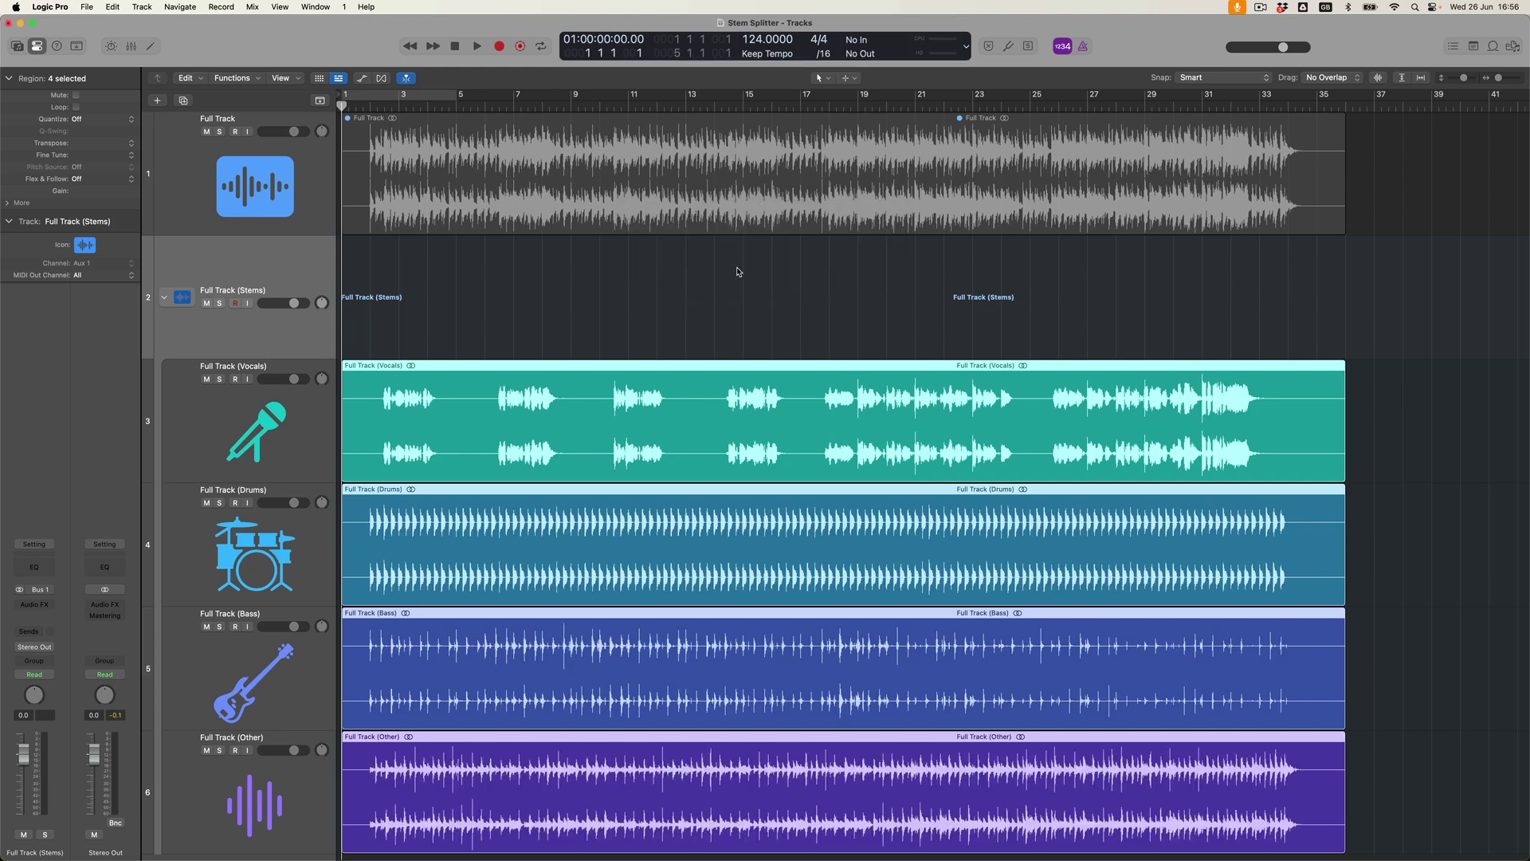
pyautogui.scroll(-3, 737, 272)
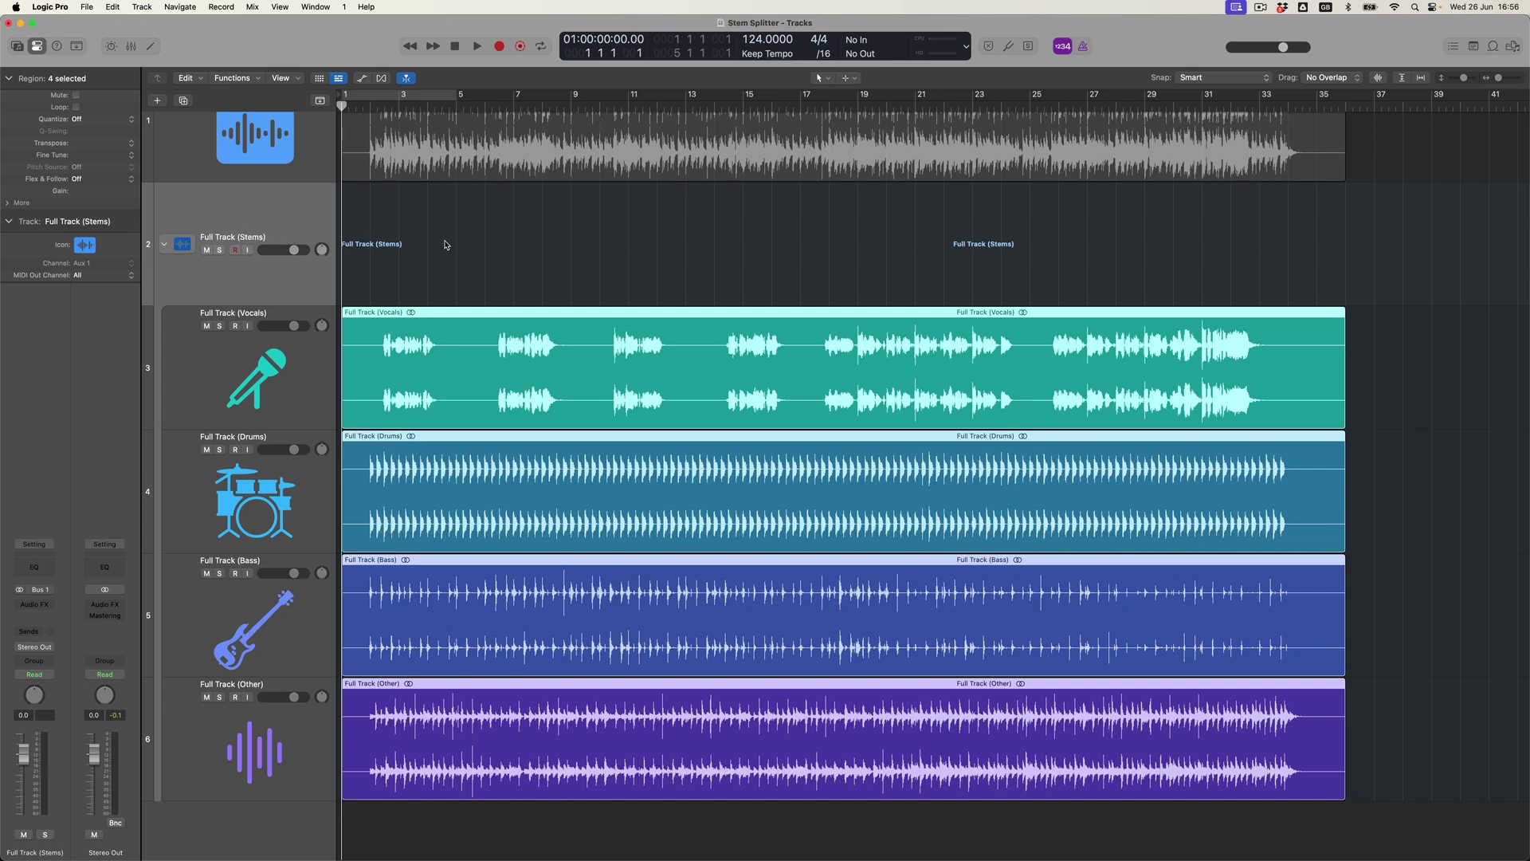
pyautogui.scroll(1, 444, 245)
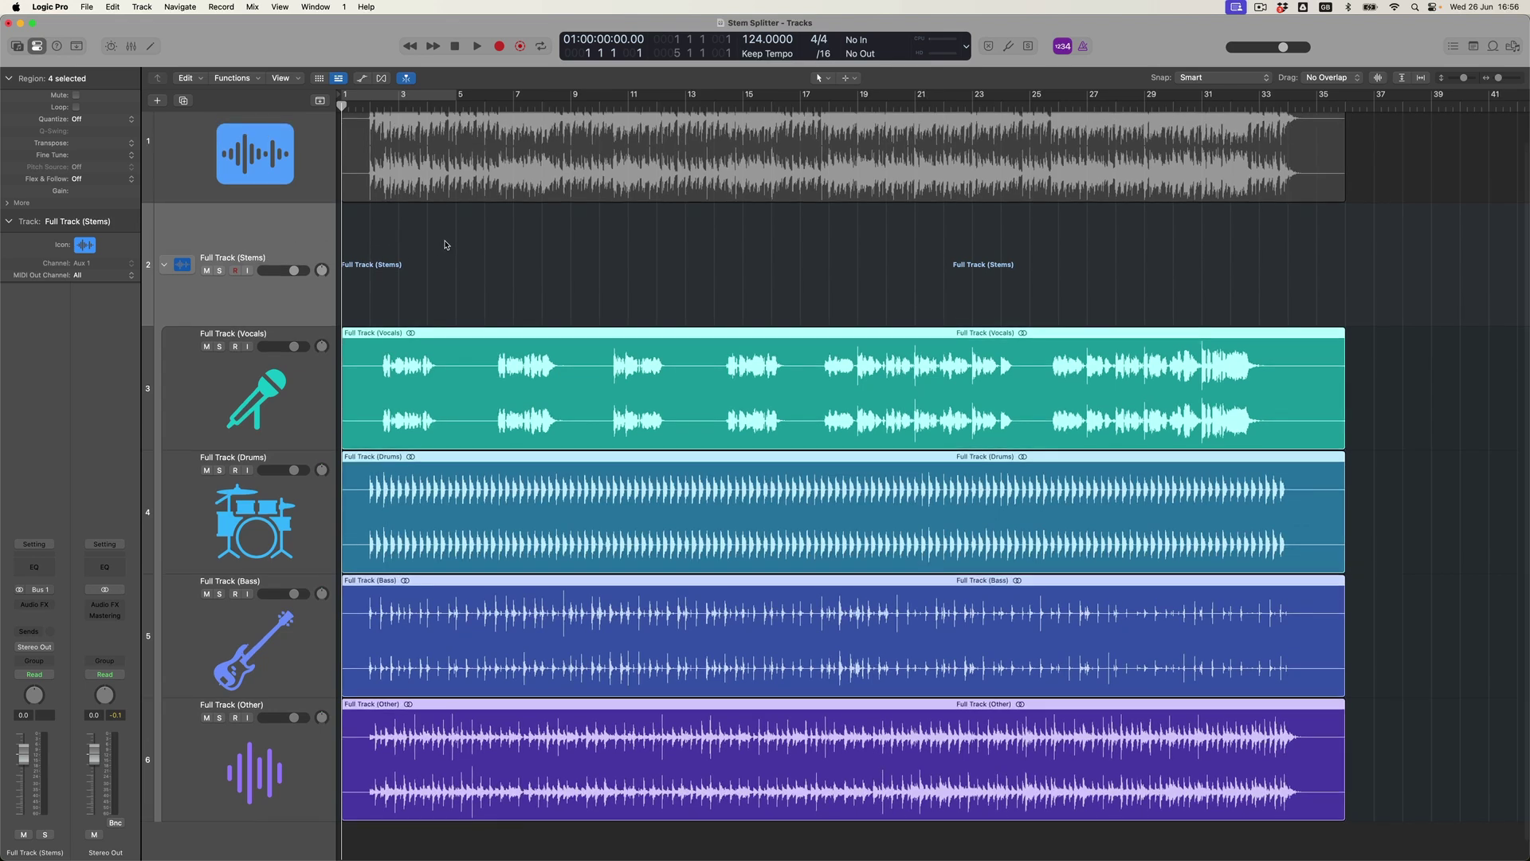
pyautogui.click(368, 106)
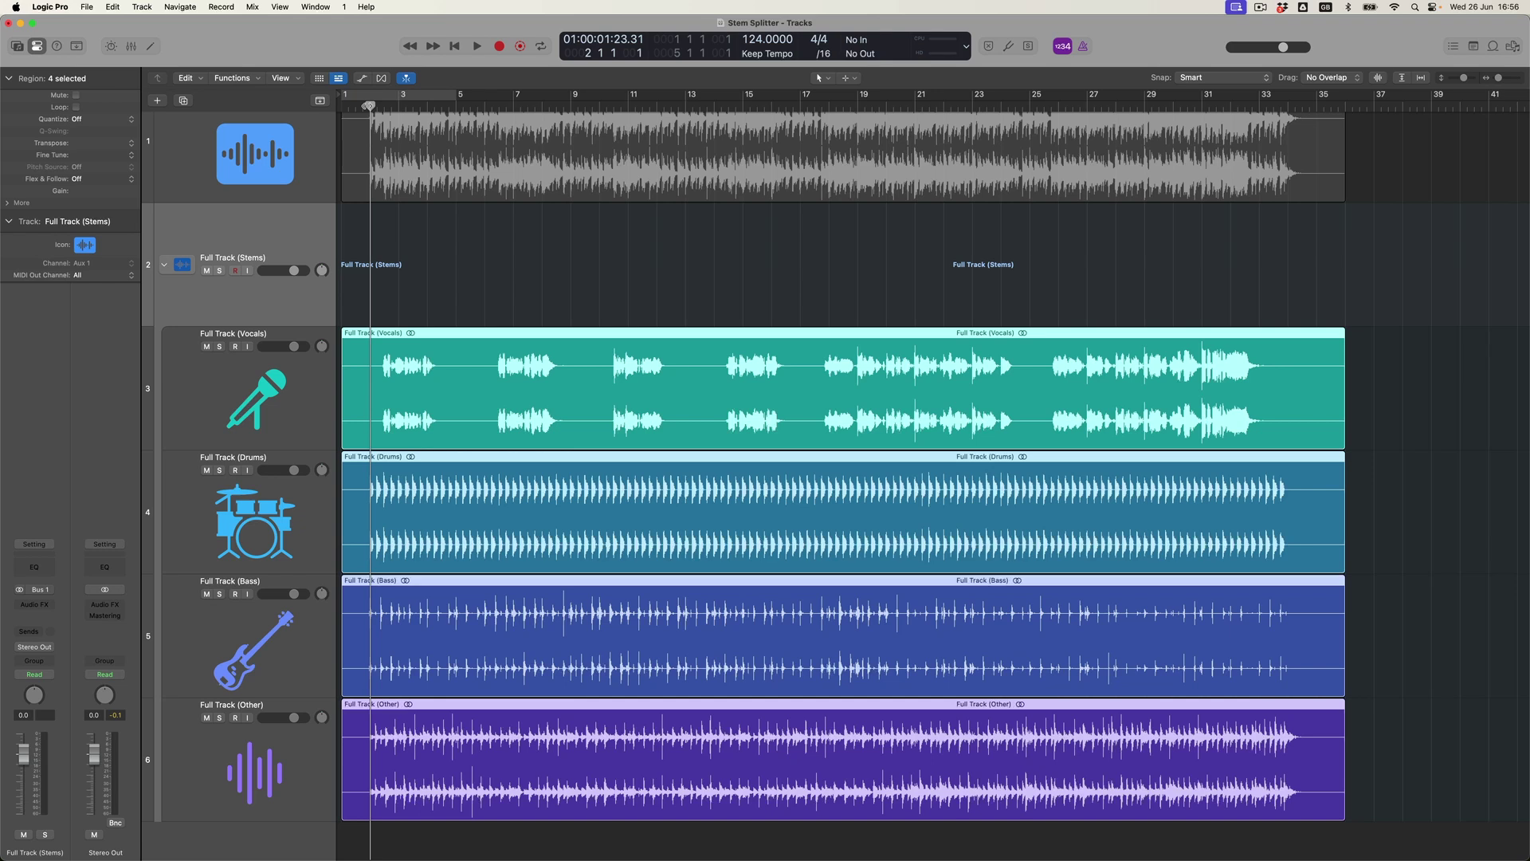
# - Play the stems, lower the Full Track (Stems) fader to -0.5 dB, and reset the peak readouts
pyautogui.press('space')
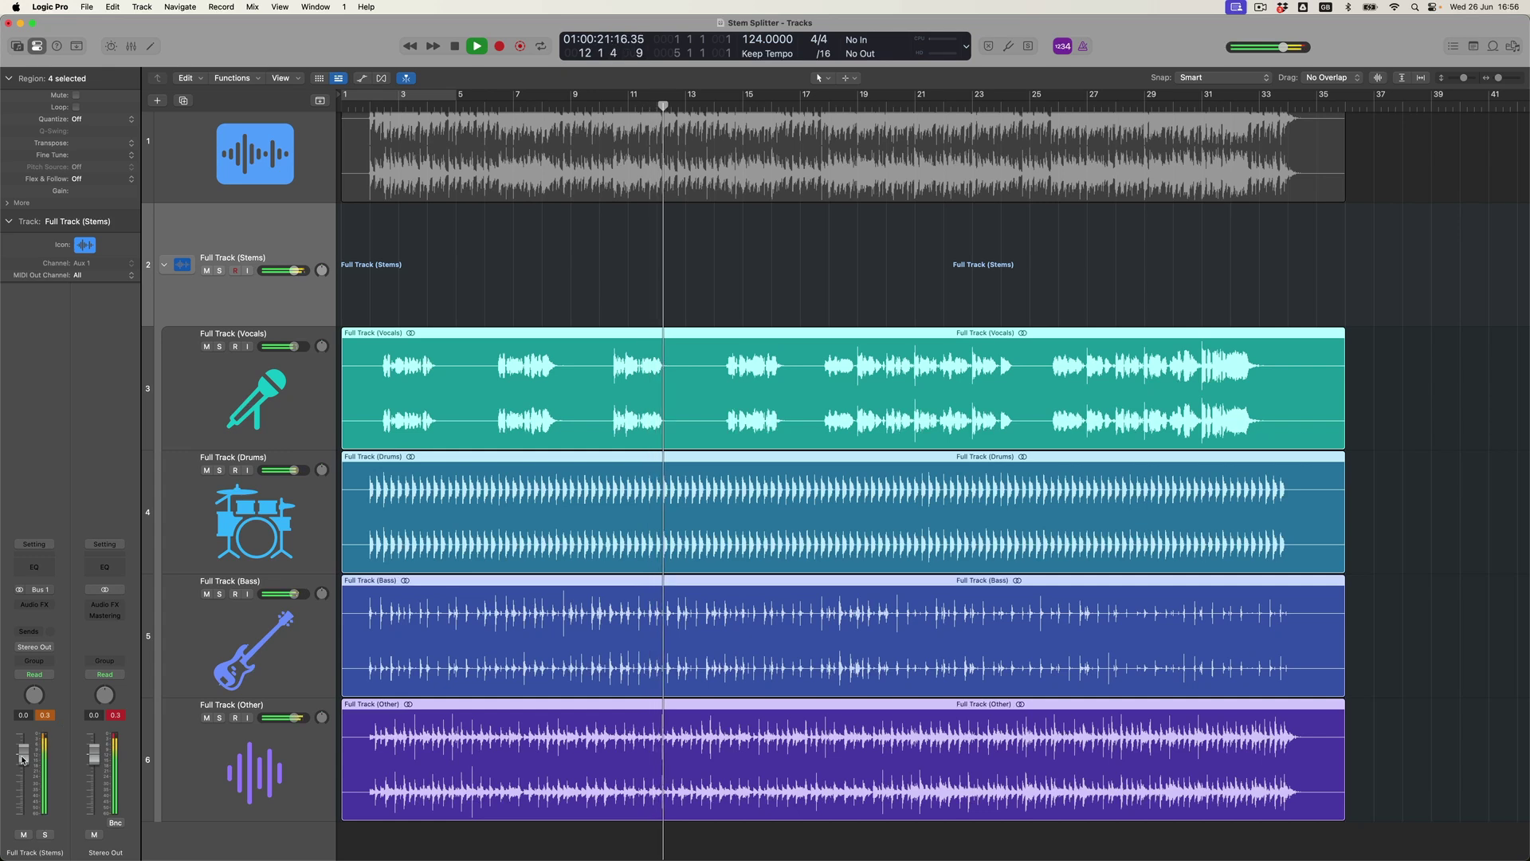
pyautogui.moveTo(24, 753); pyautogui.dragTo(23, 756)
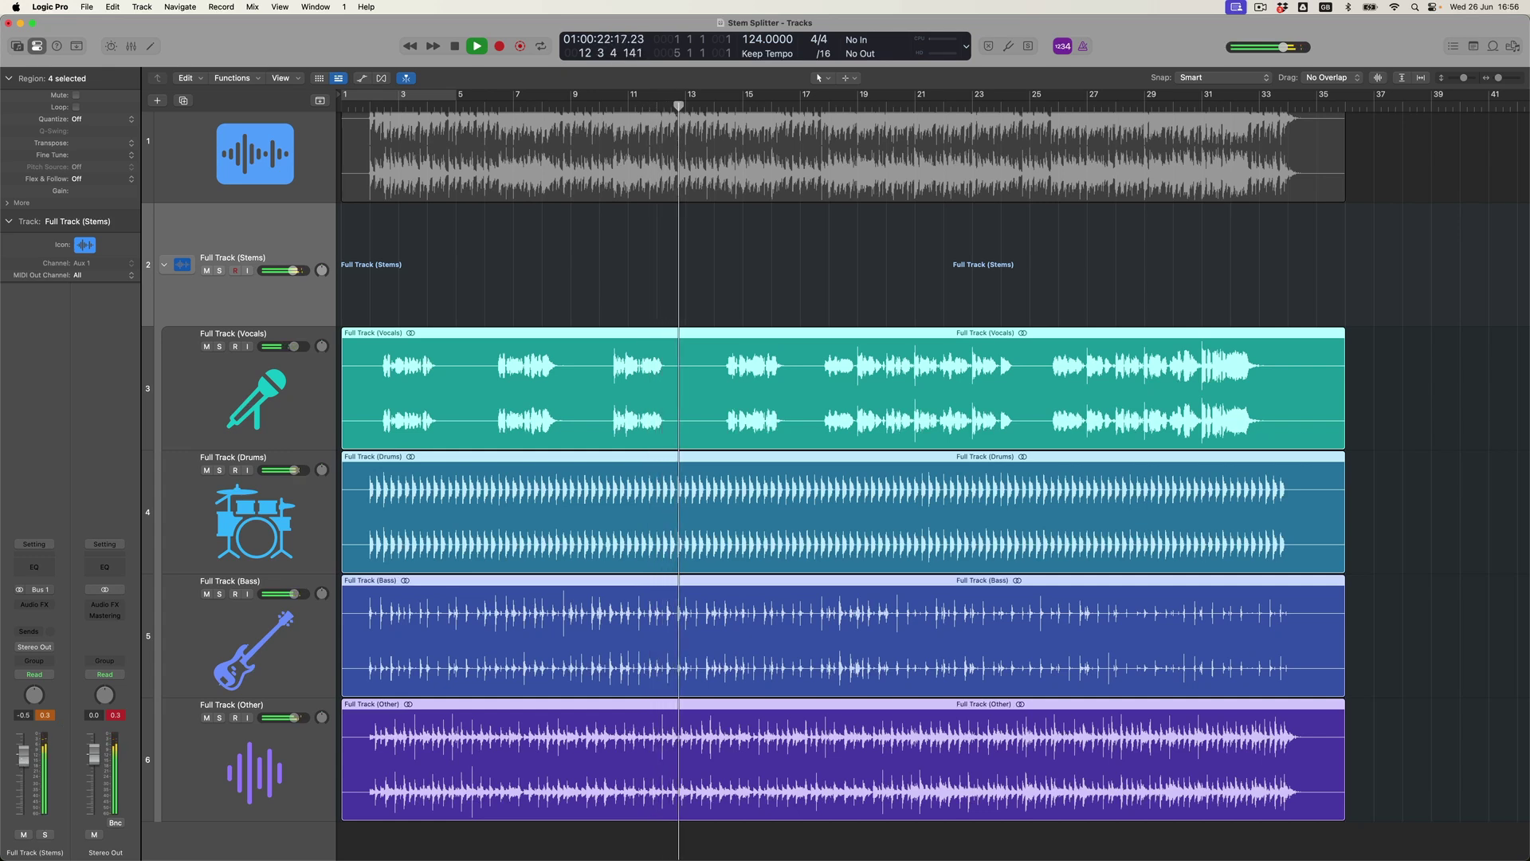
pyautogui.click(46, 715)
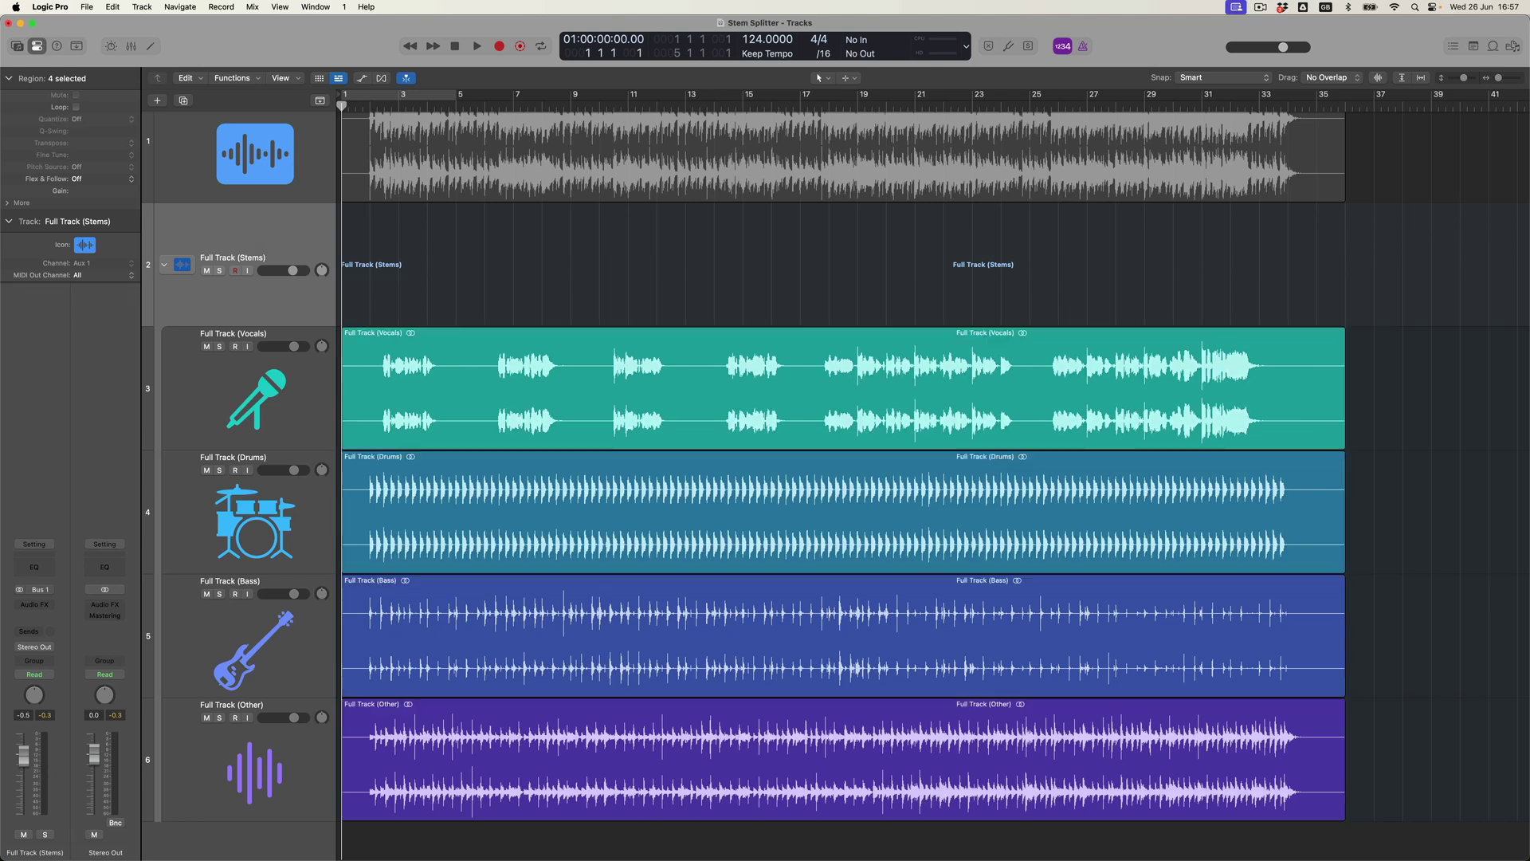
# - Solo the Full Track (Vocals) region and play it from near the start
pyautogui.click(631, 357)
pyautogui.hotkey('ctrl', 's')
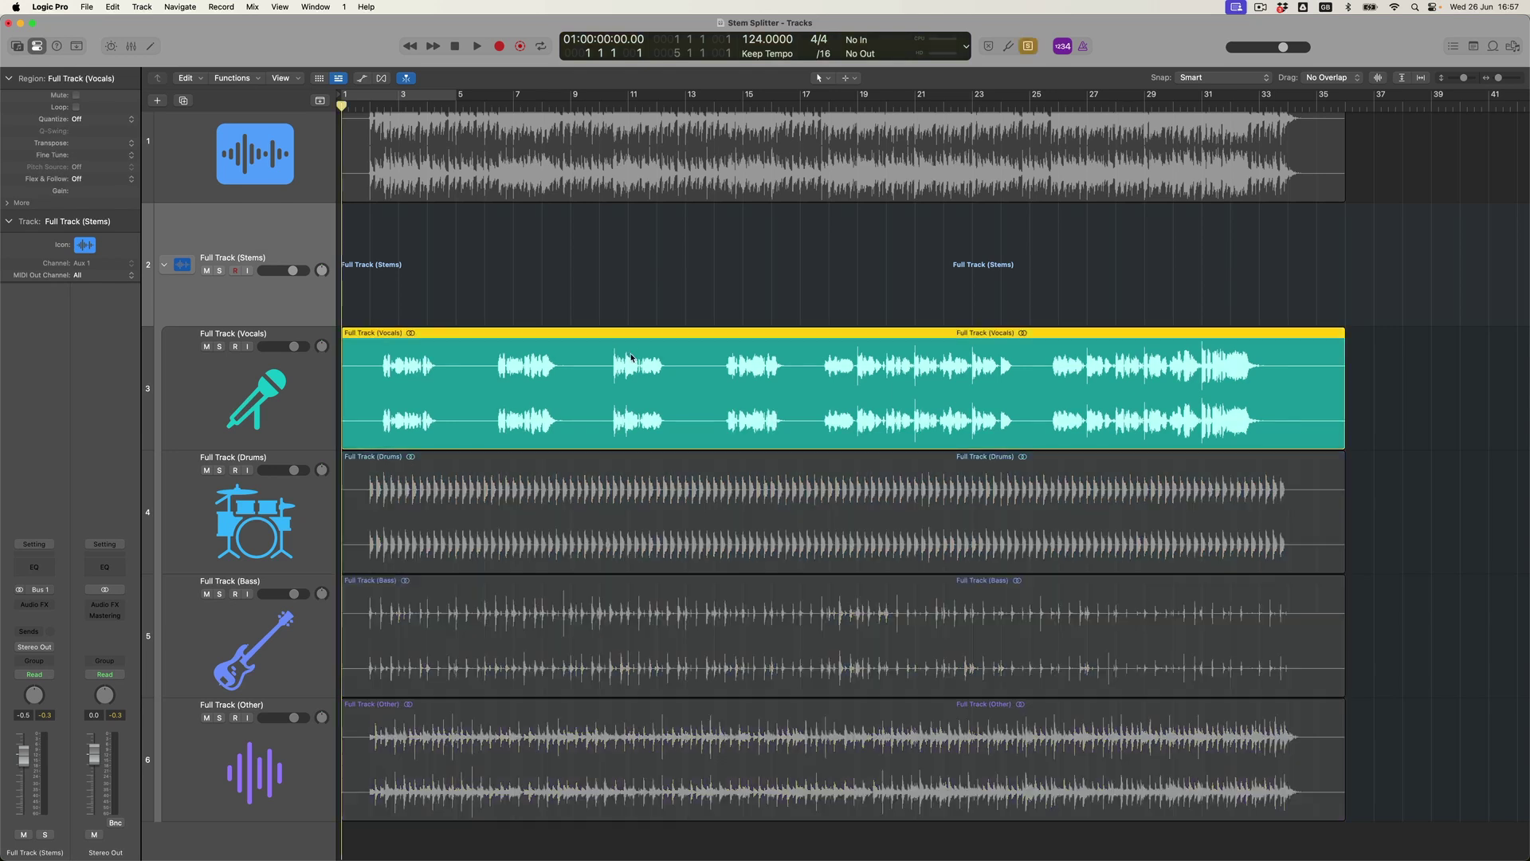
pyautogui.click(363, 106)
pyautogui.press('space')
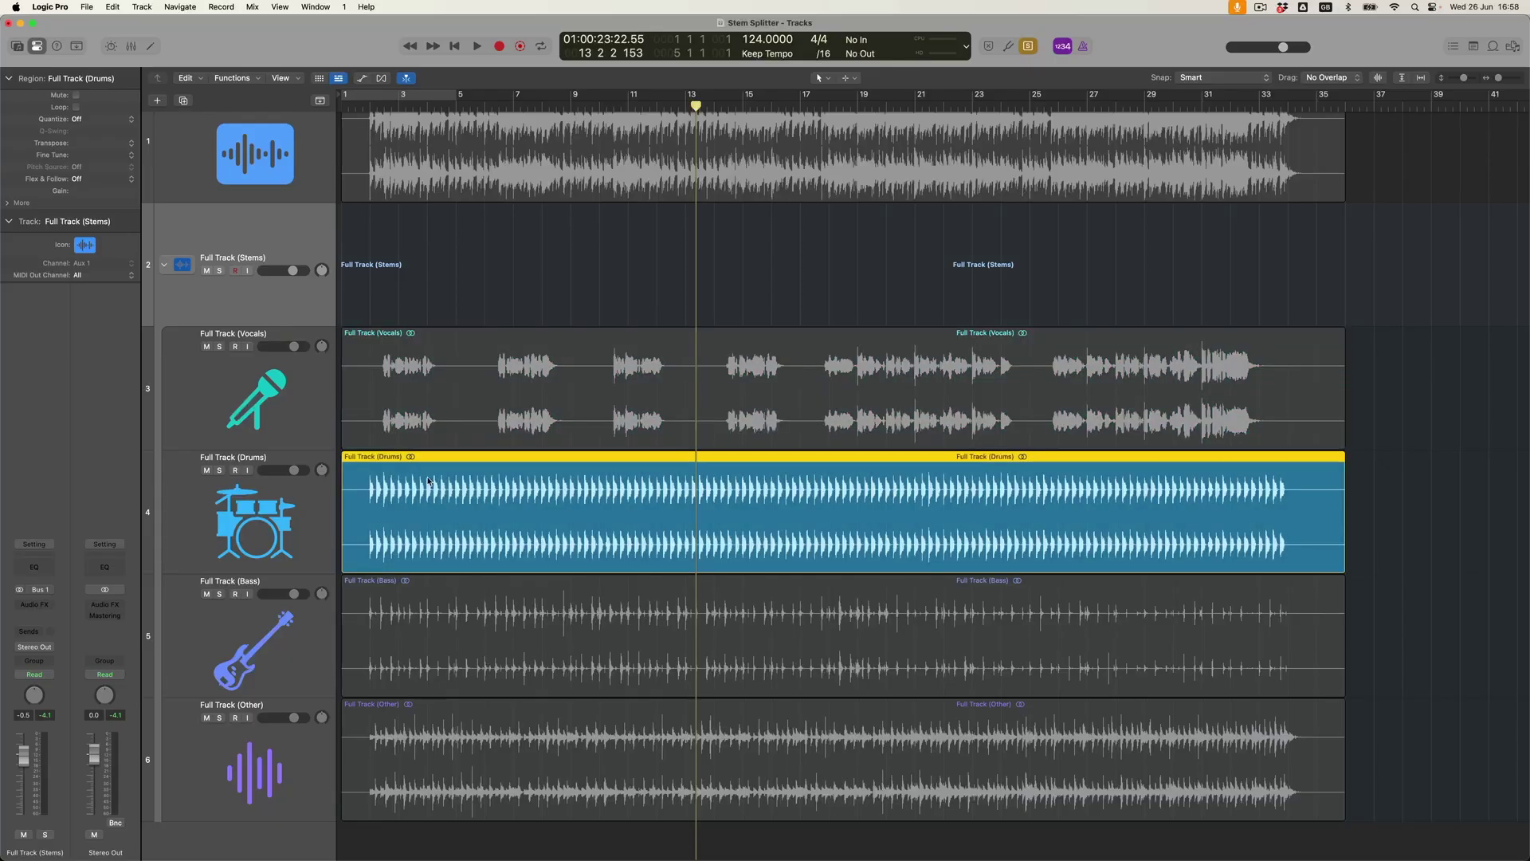
# - Restart playback to hear the soloed Drums stem alone
pyautogui.hotkey('shift', 'space')
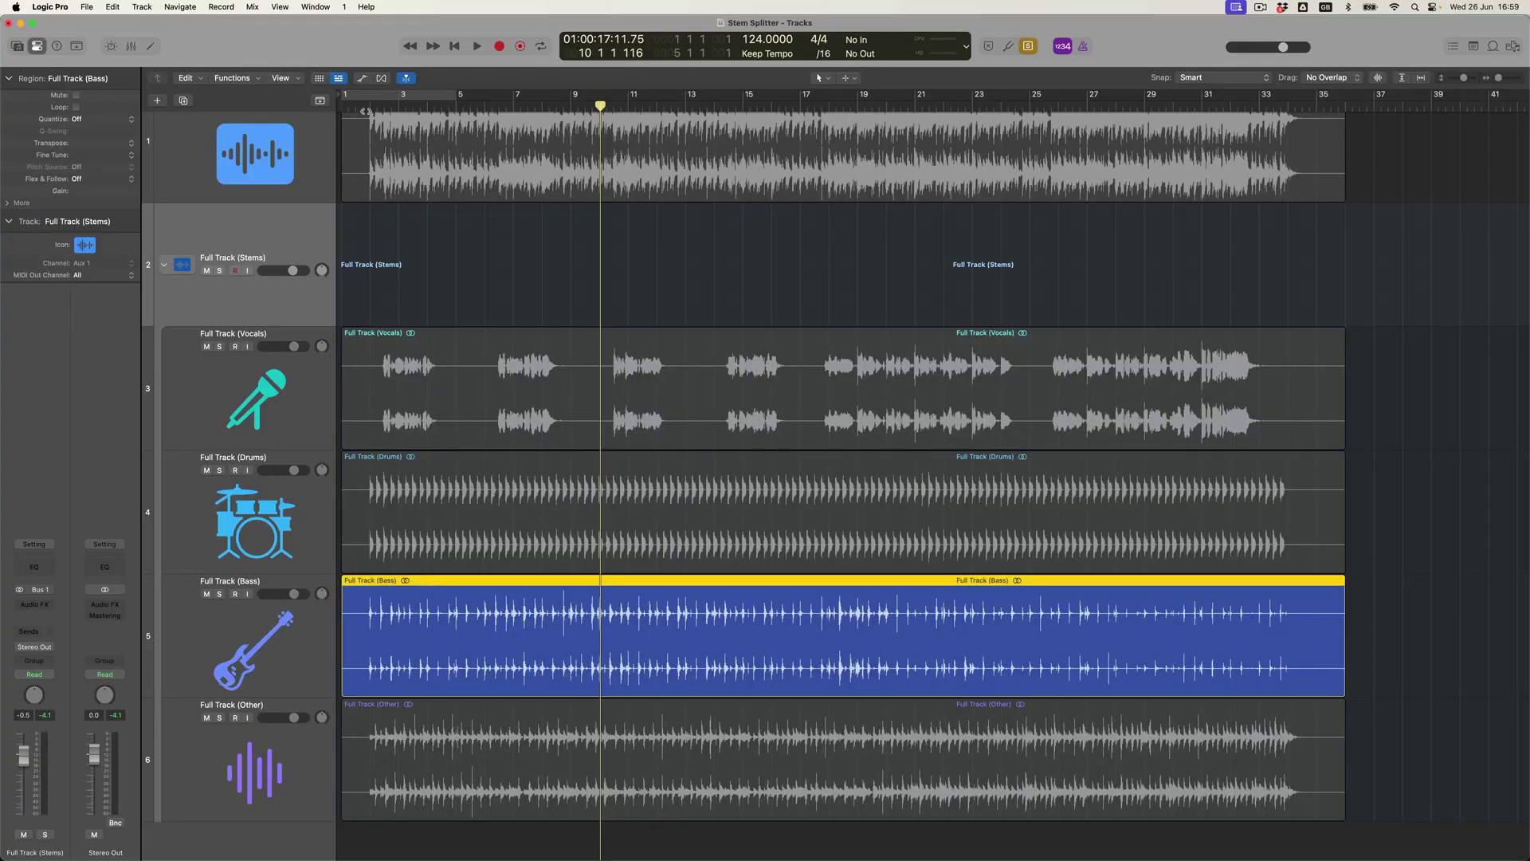
# - Play the soloed Bass from near bar 1, then add the Drums region to the solo
pyautogui.click(365, 107)
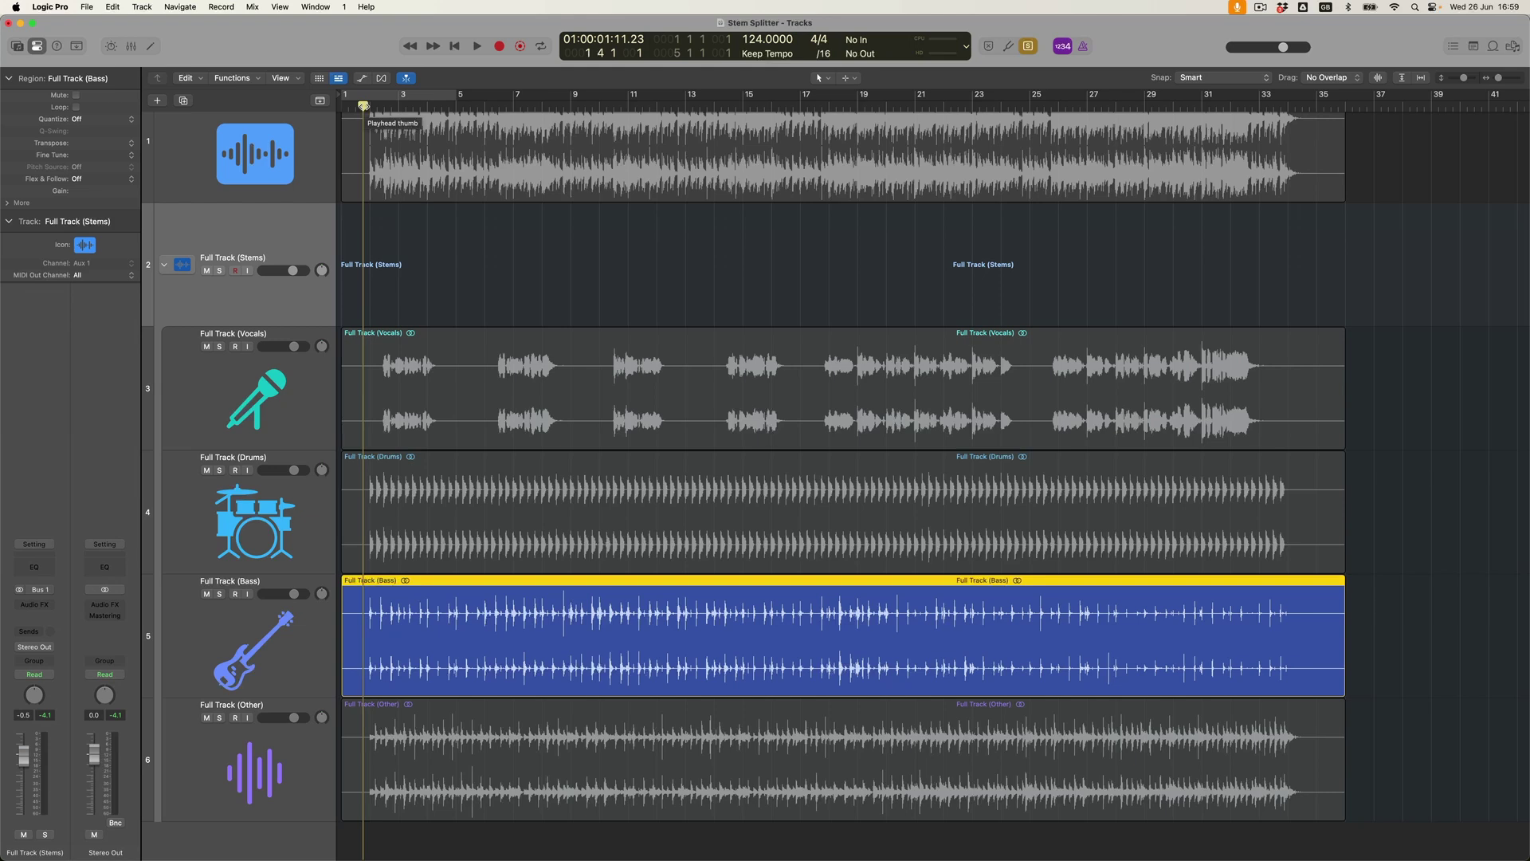
pyautogui.press('space')
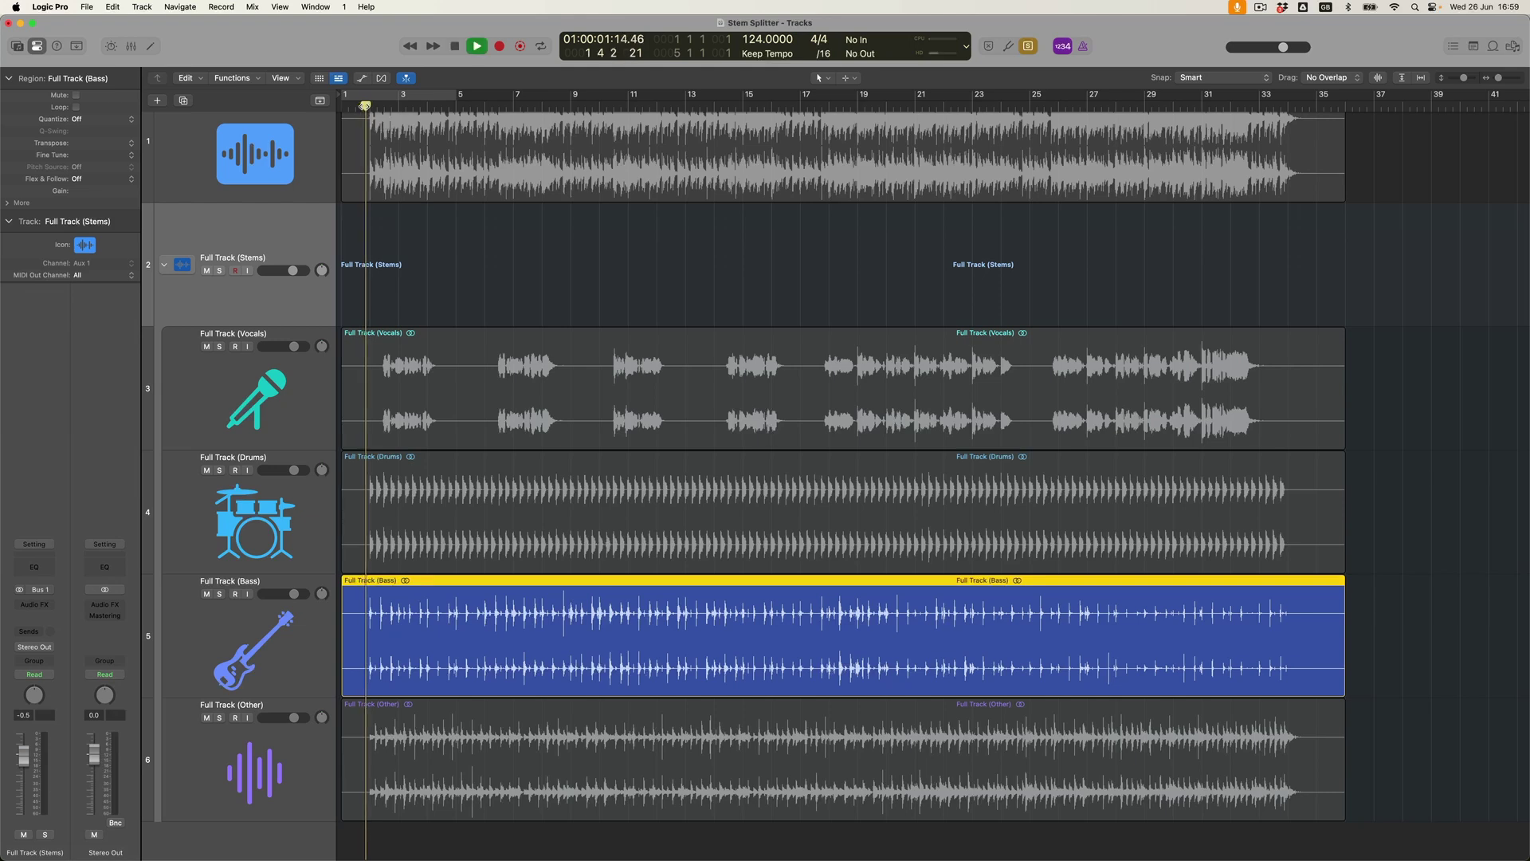
pyautogui.keyDown('shift'); pyautogui.click(547, 500); pyautogui.keyUp('shift')
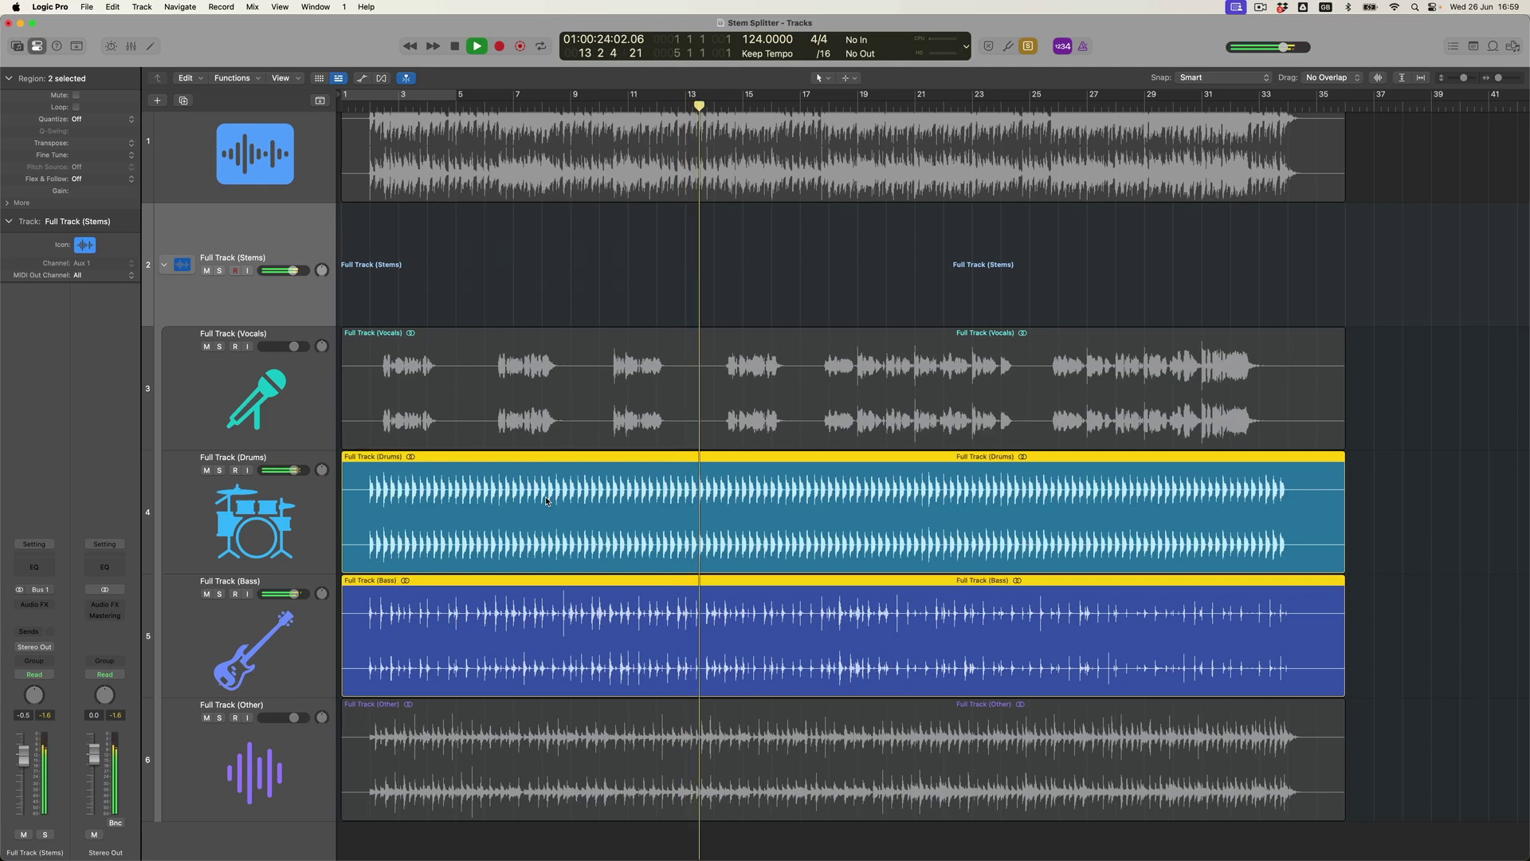
# - Remove Drums from the solo selection, leaving only Bass soloed
pyautogui.keyDown('shift'); pyautogui.click(547, 500); pyautogui.keyUp('shift')
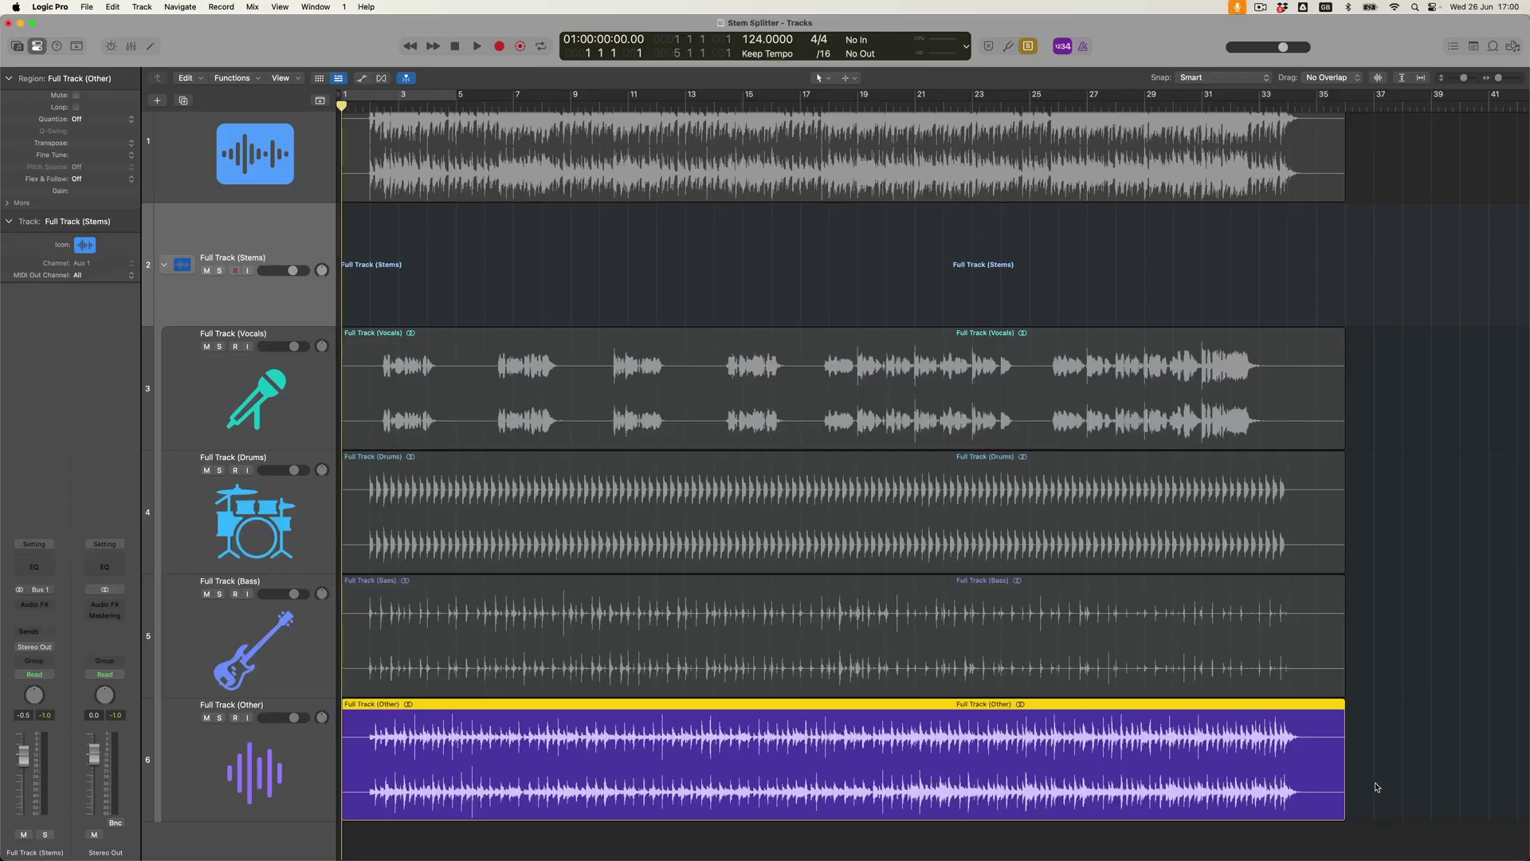
# - Select the Drums, Bass and Other regions together and play them without Vocals
pyautogui.moveTo(1376, 786); pyautogui.dragTo(992, 528)
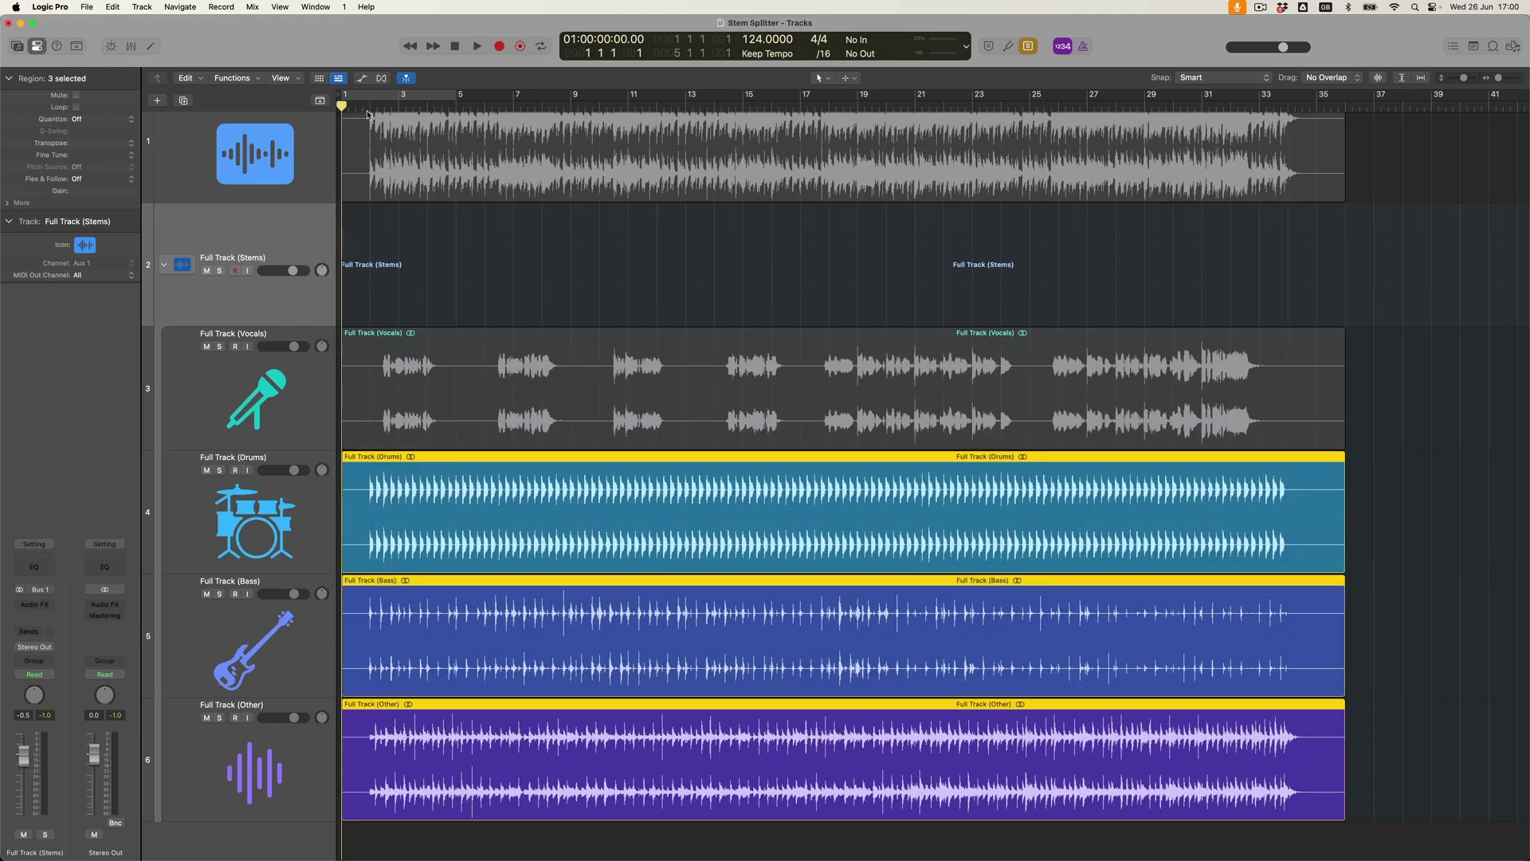
pyautogui.press('space')
pyautogui.press('space')
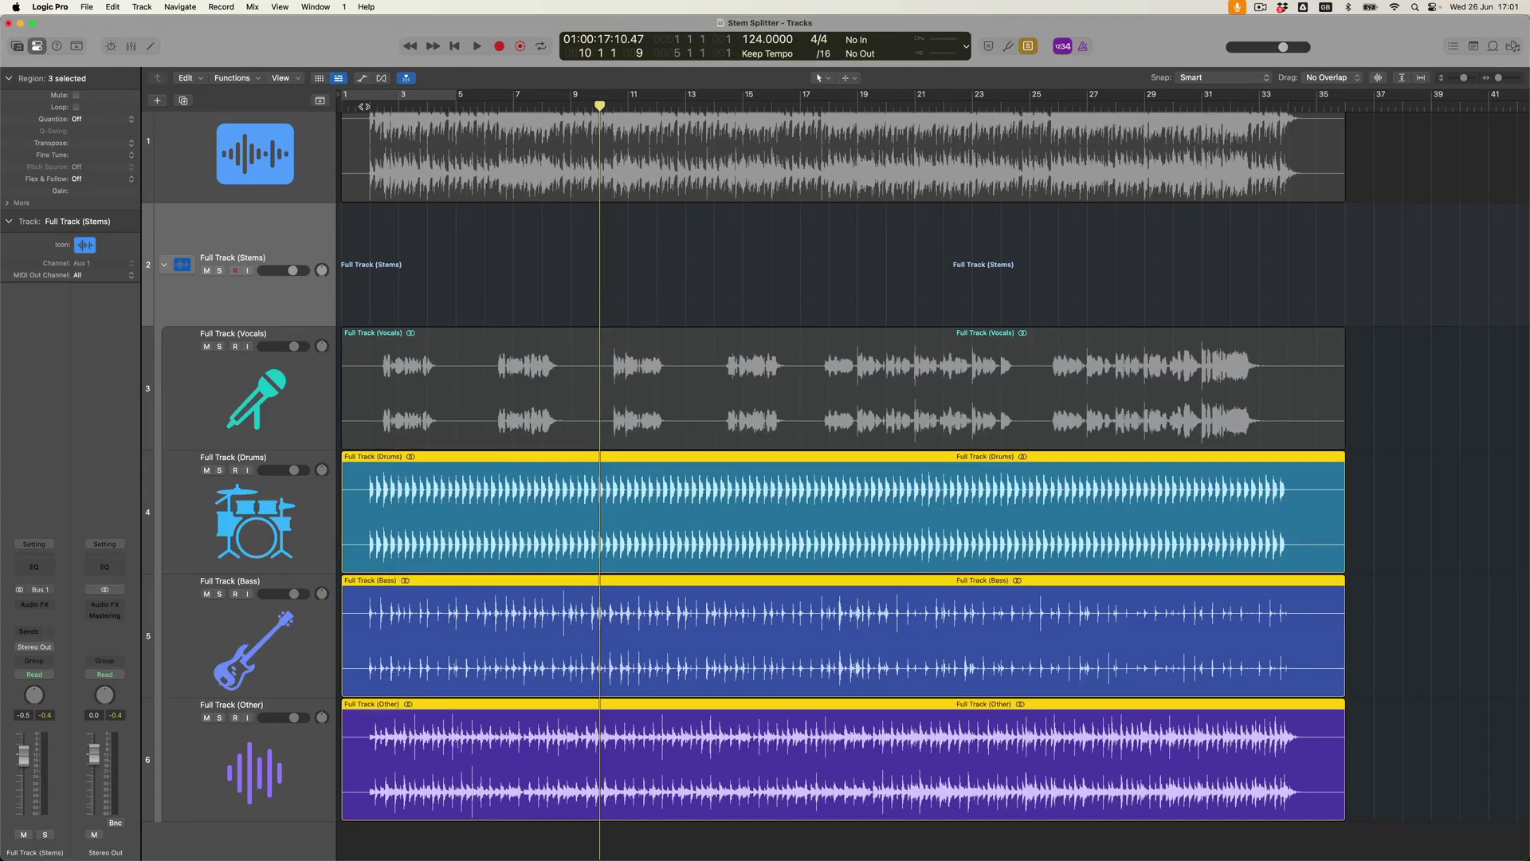
# - Clear solo, shrink the tracks, collapse the stems into Full Track (Stems), zoom out, and return to bar 1
pyautogui.hotkey('ctrl', 's')
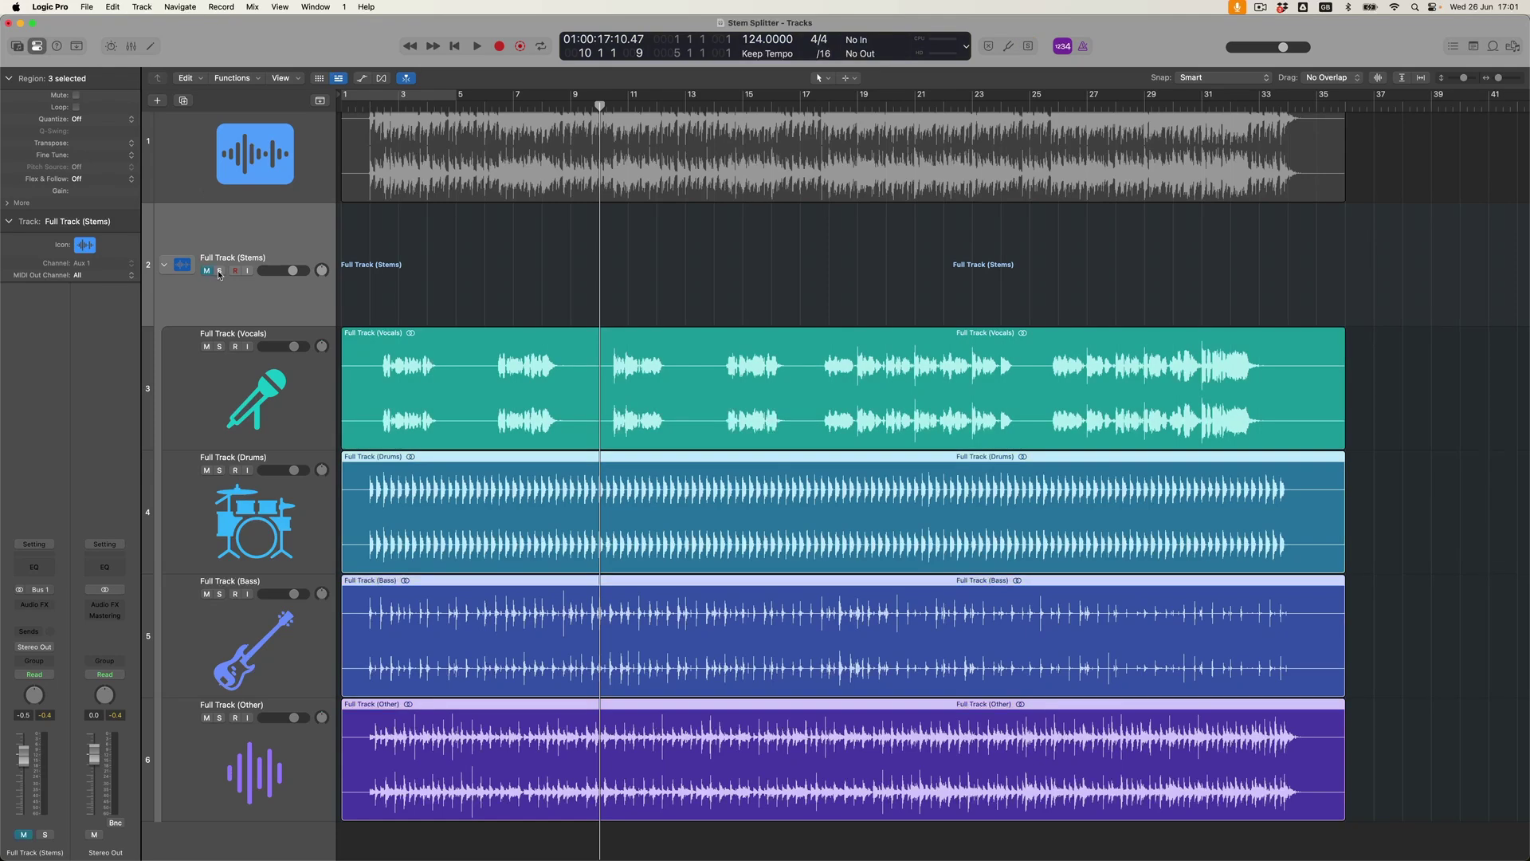
pyautogui.press('super+Up')
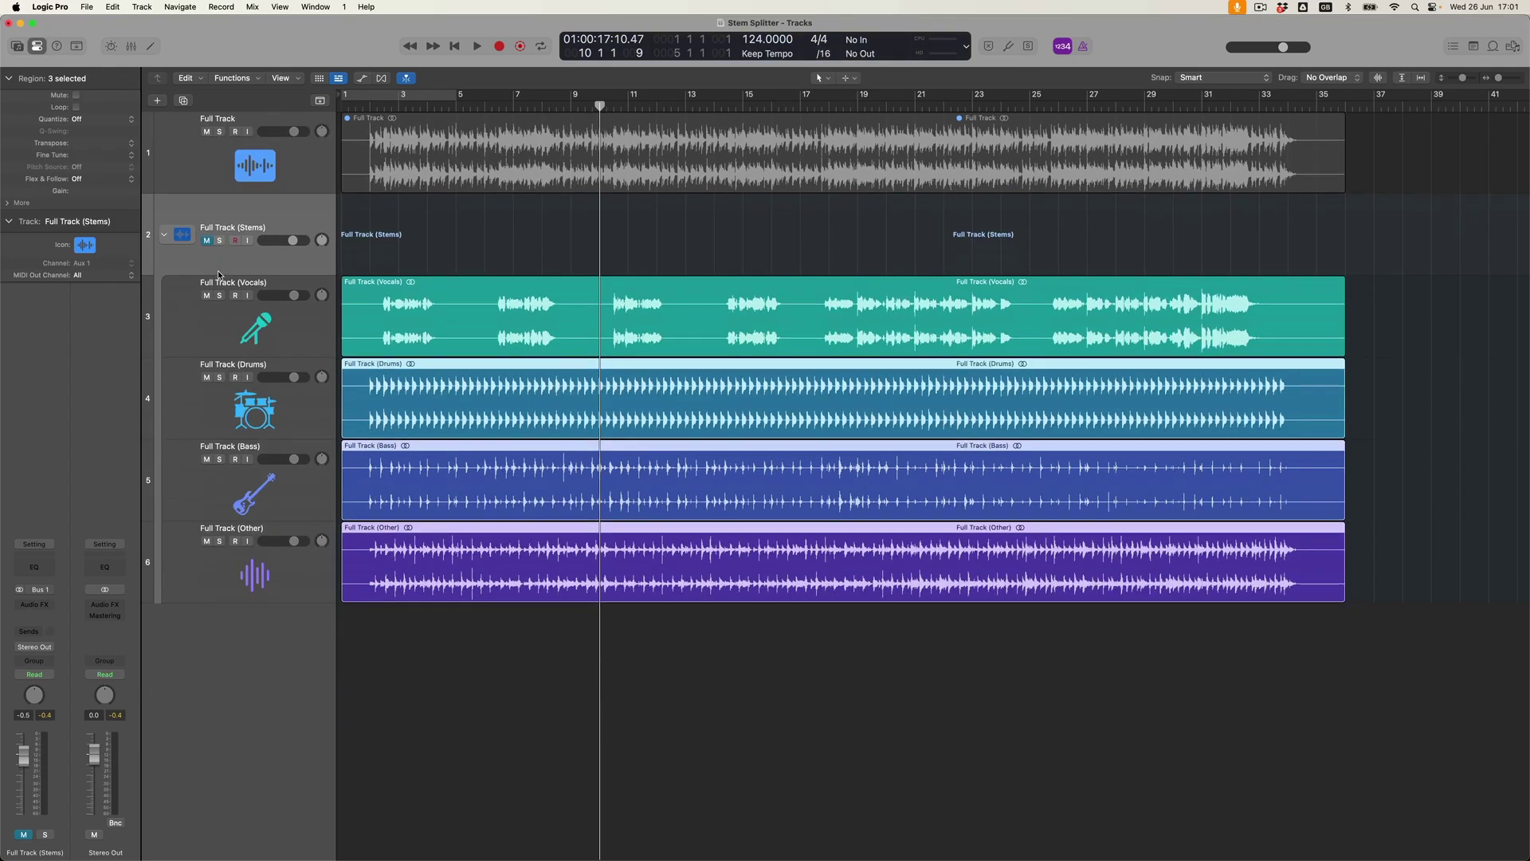
pyautogui.click(164, 235)
pyautogui.press('super+Left')
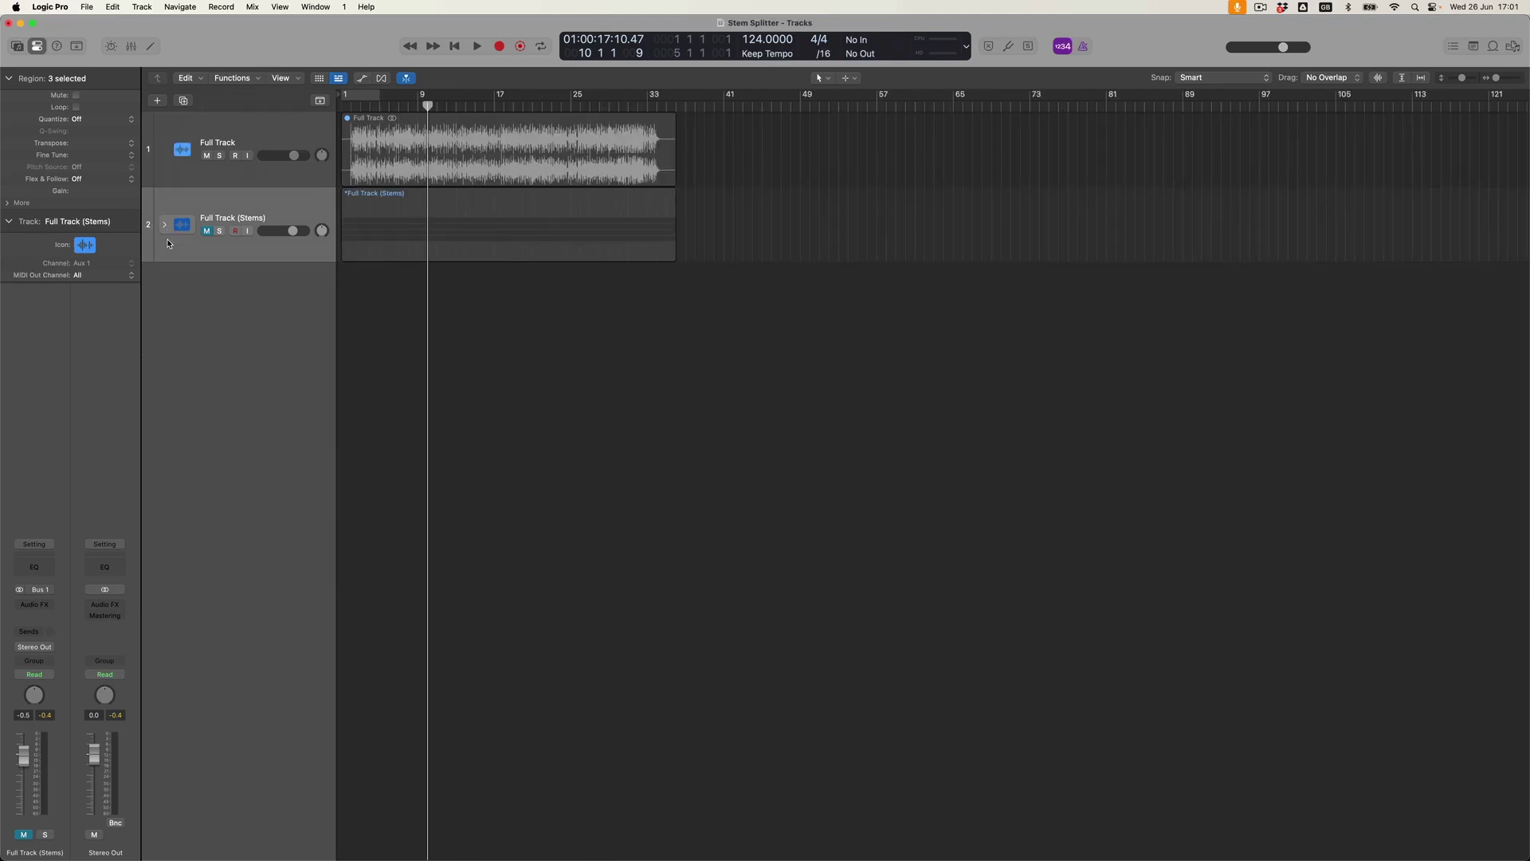
pyautogui.press('Return')
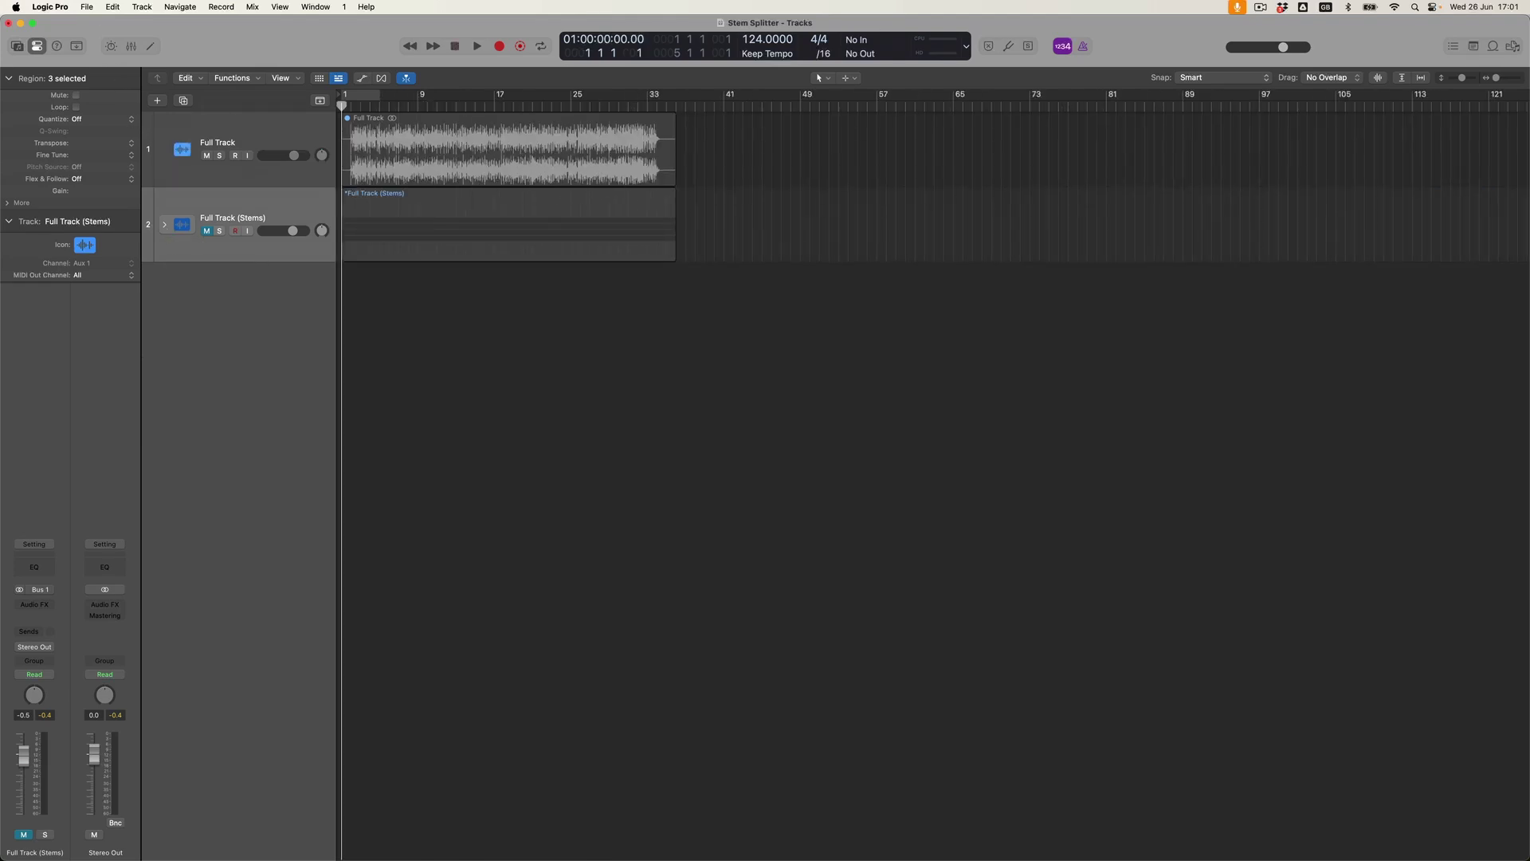
# - Choose Open Movie from the File menu's Movie submenu to bring in a movie file
pyautogui.click(88, 7)
pyautogui.moveTo(162, 263)
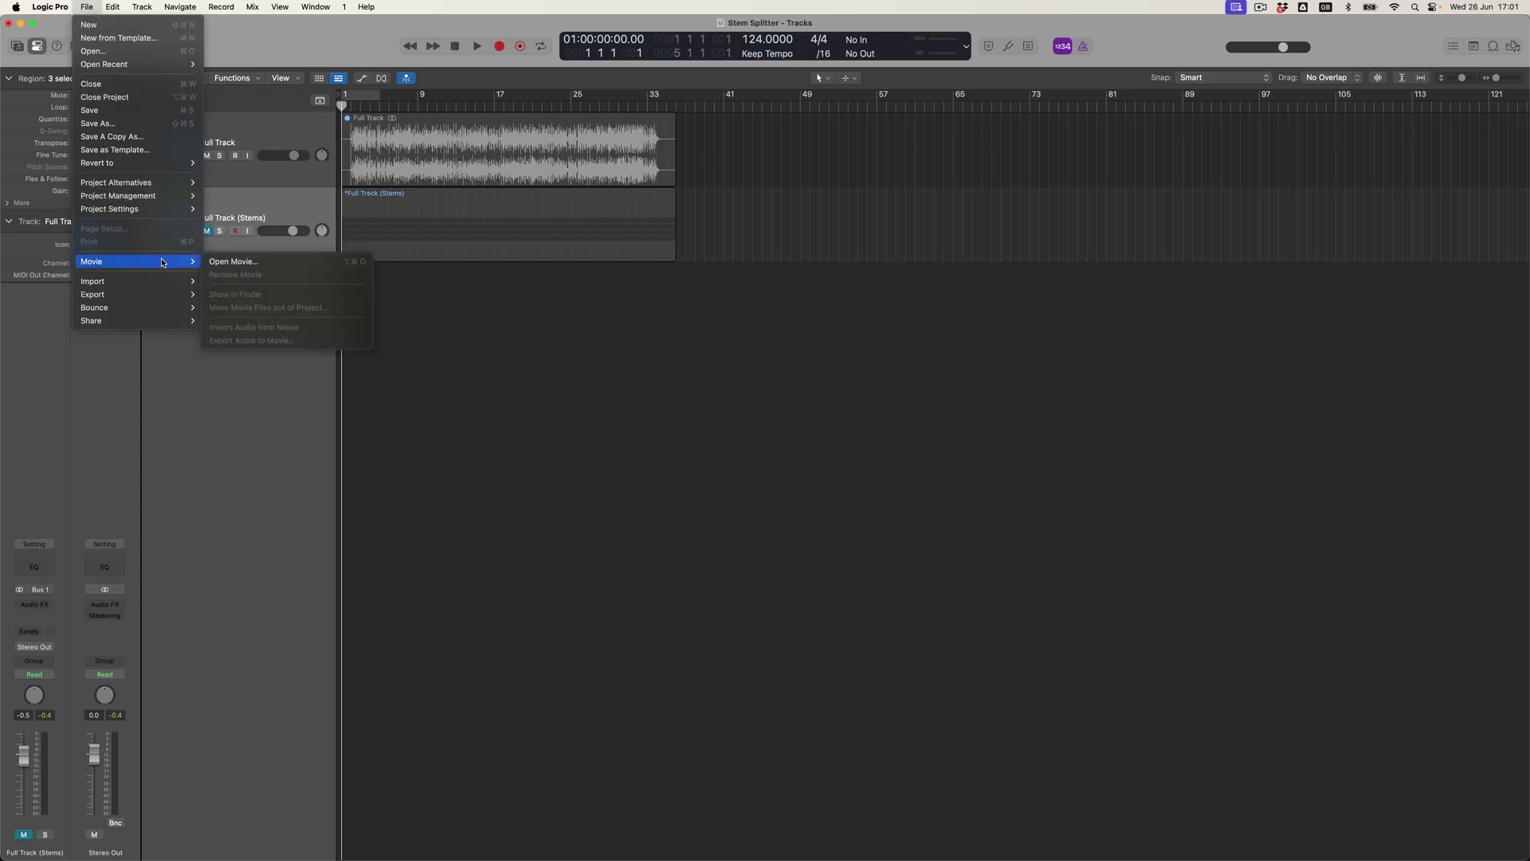
pyautogui.click(237, 263)
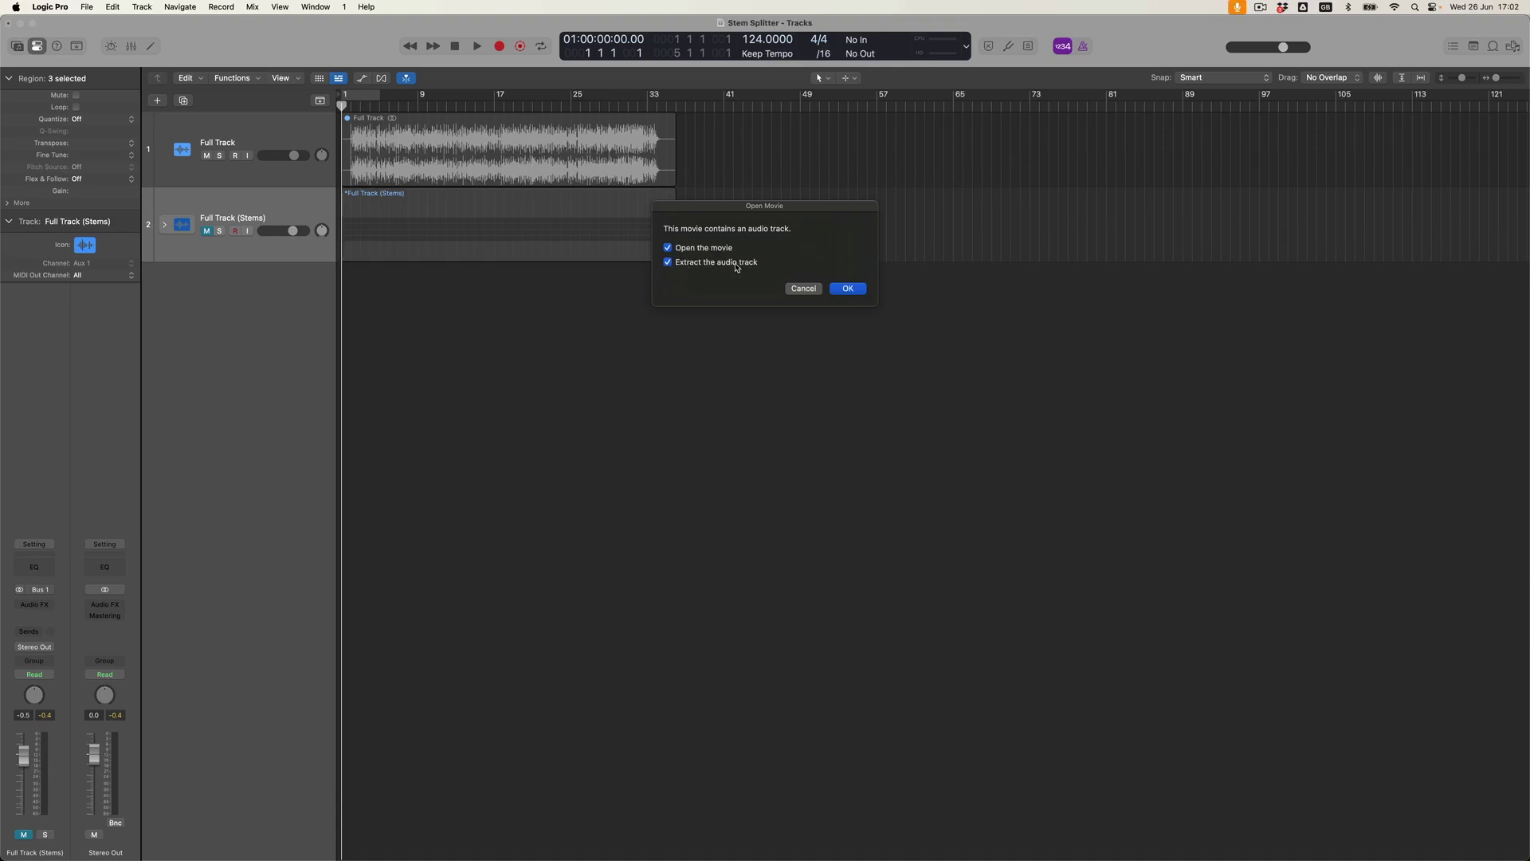
pyautogui.click(848, 290)
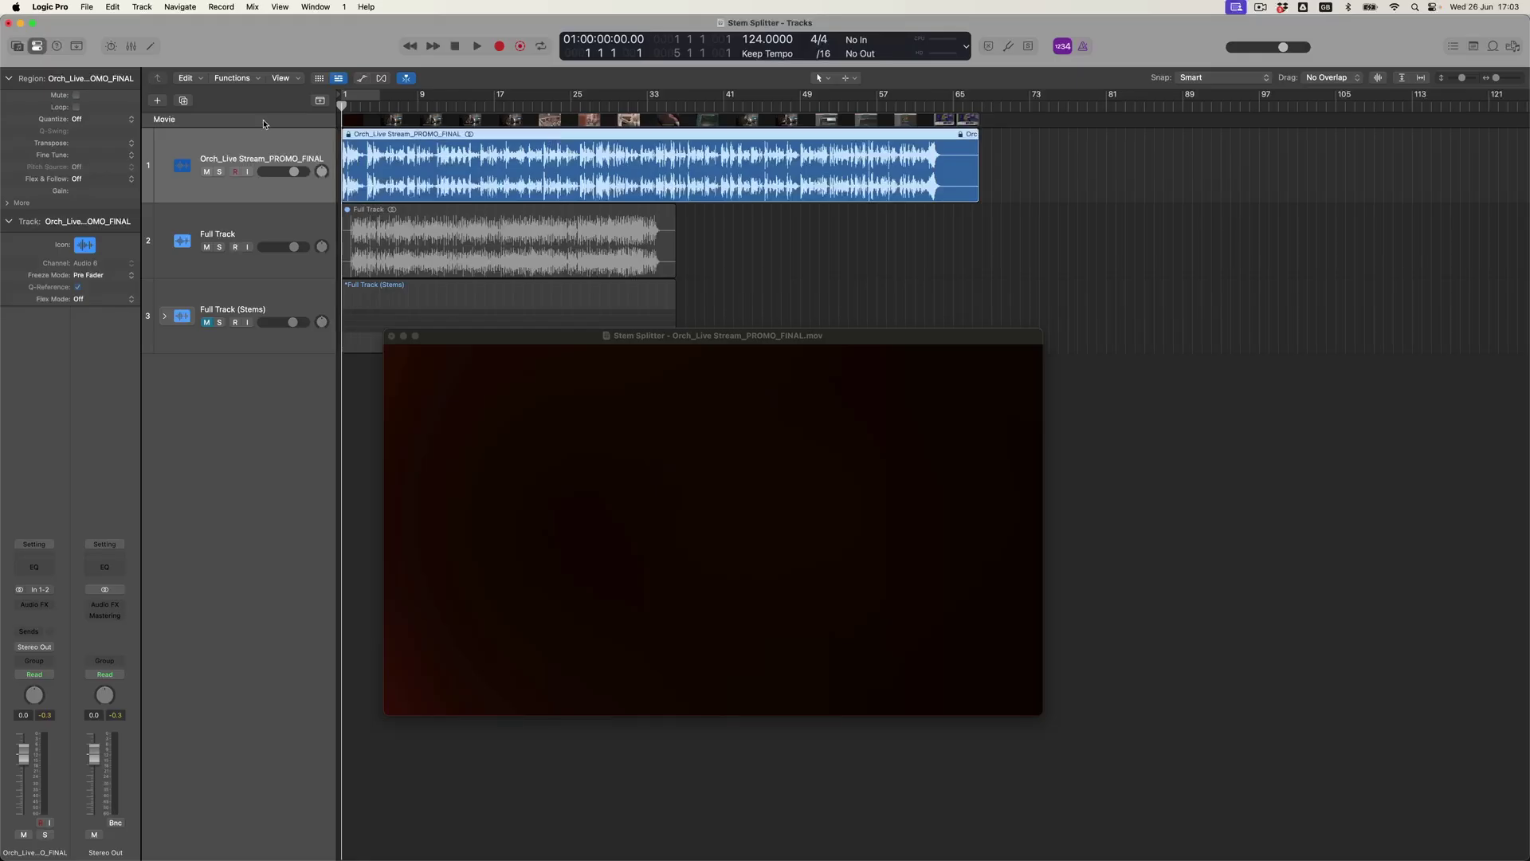
# - Run Stem Splitter on the movie audio with Vocals, Drums, Bass and Other checked
pyautogui.click(248, 78)
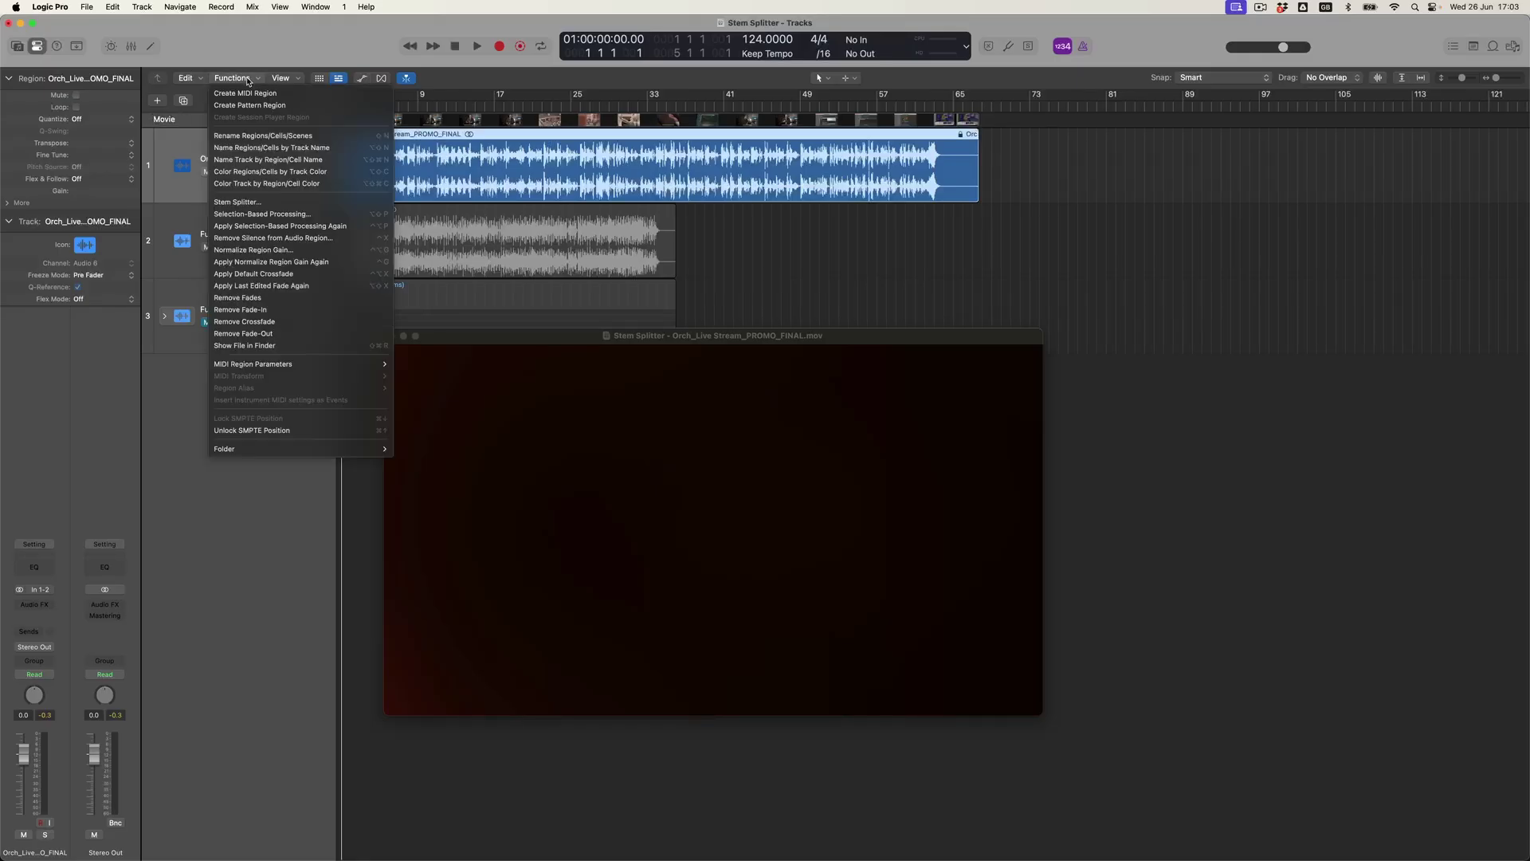
pyautogui.click(268, 203)
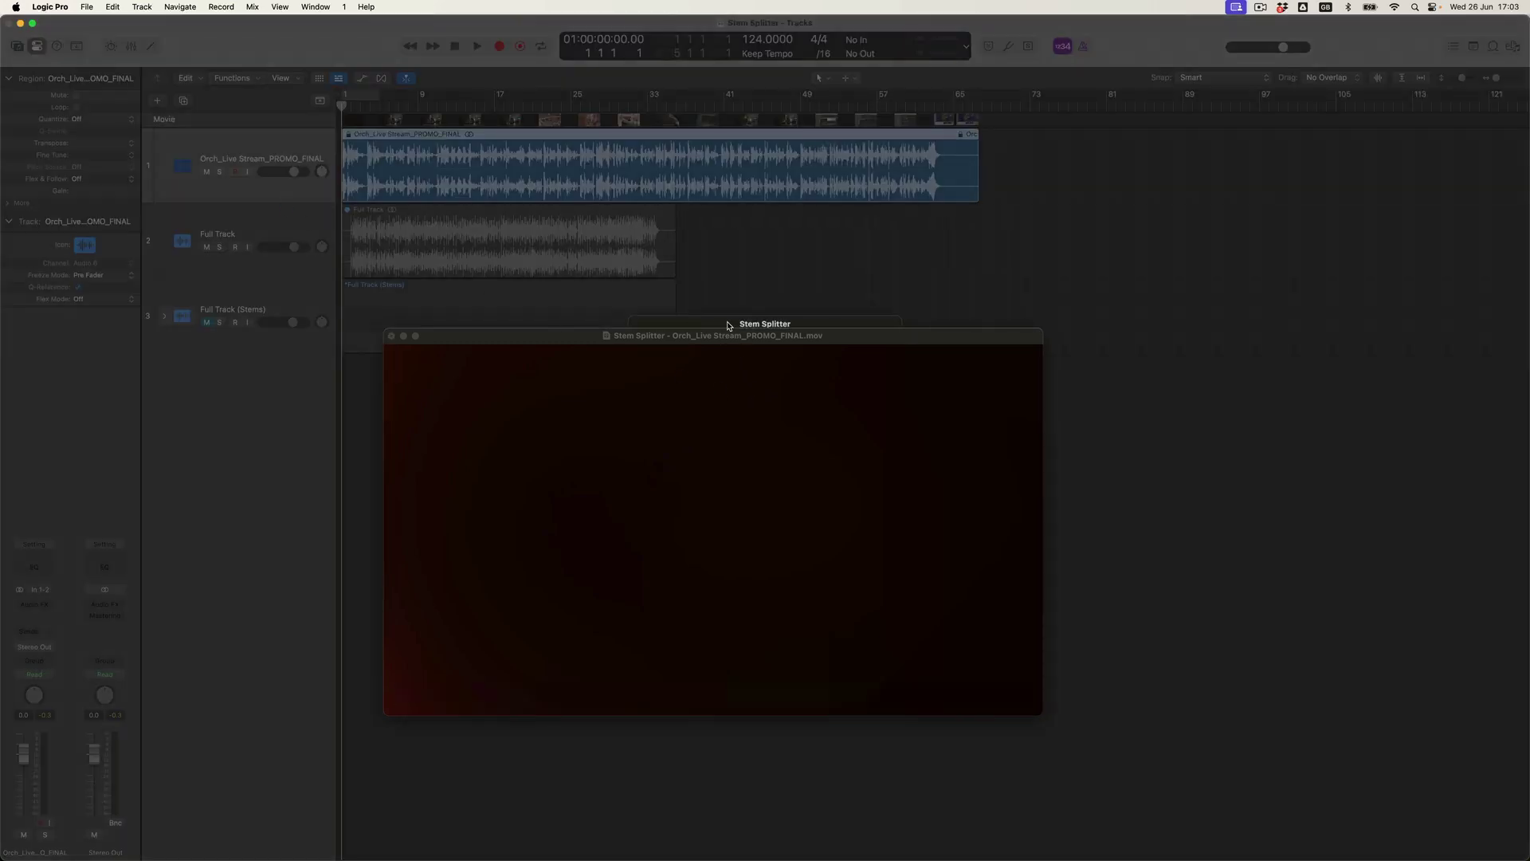
pyautogui.moveTo(577, 340); pyautogui.dragTo(1037, 400)
pyautogui.click(686, 351)
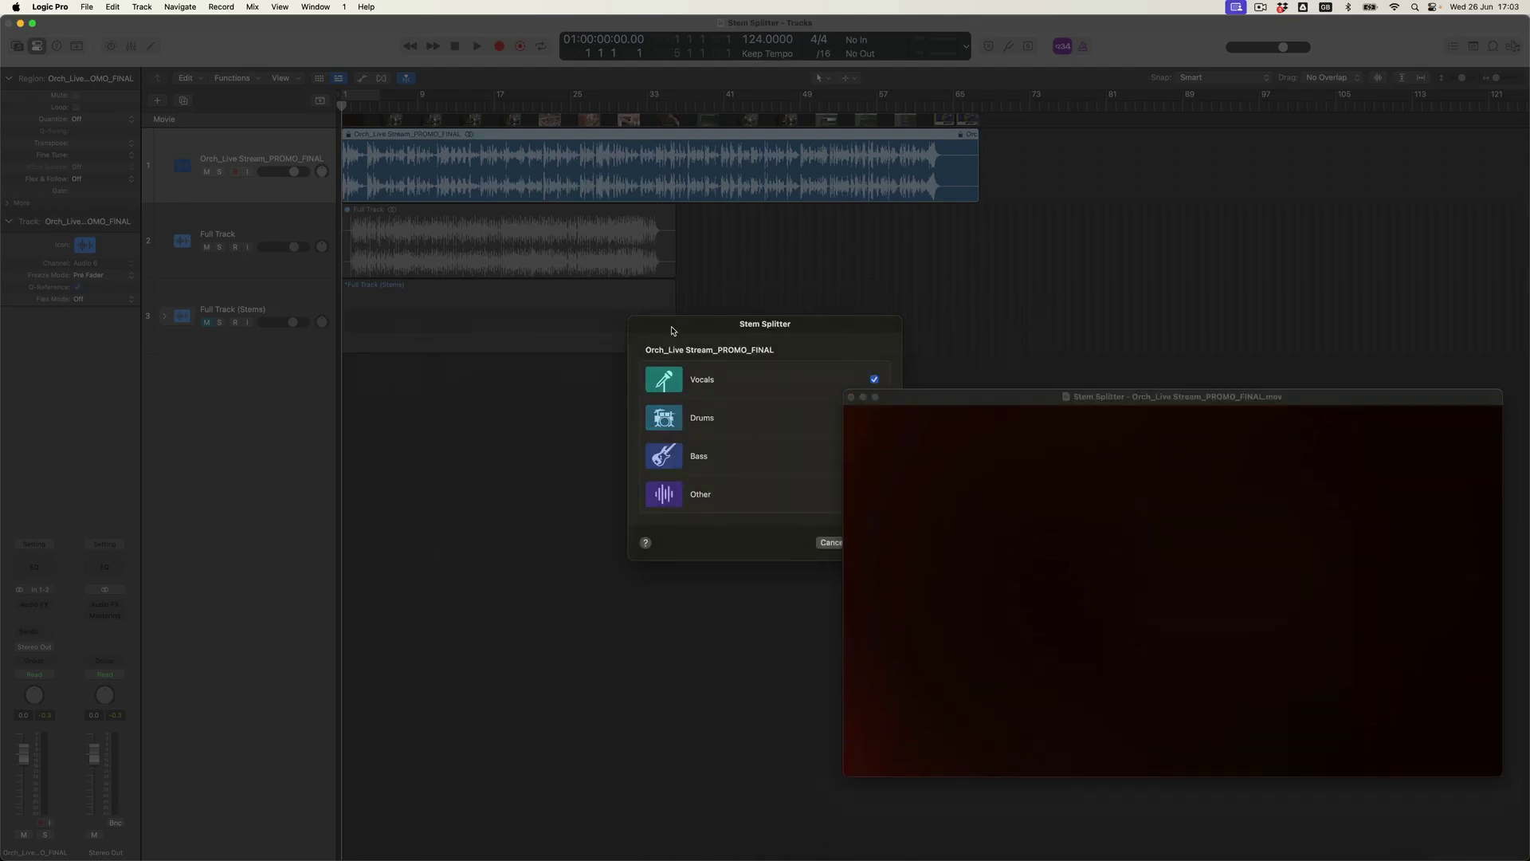
pyautogui.moveTo(938, 400); pyautogui.dragTo(1004, 320)
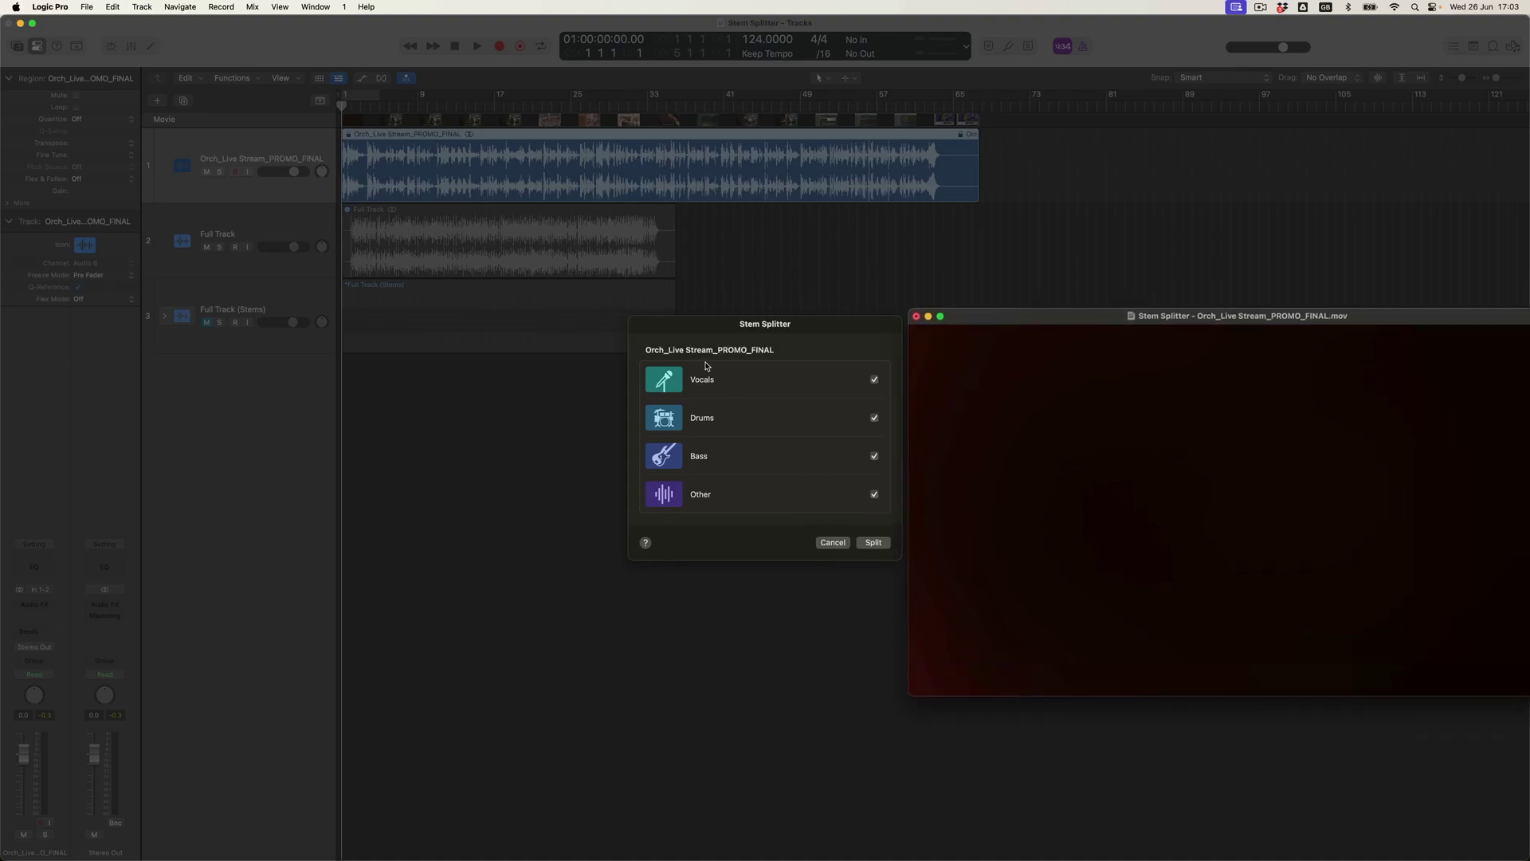
pyautogui.click(874, 543)
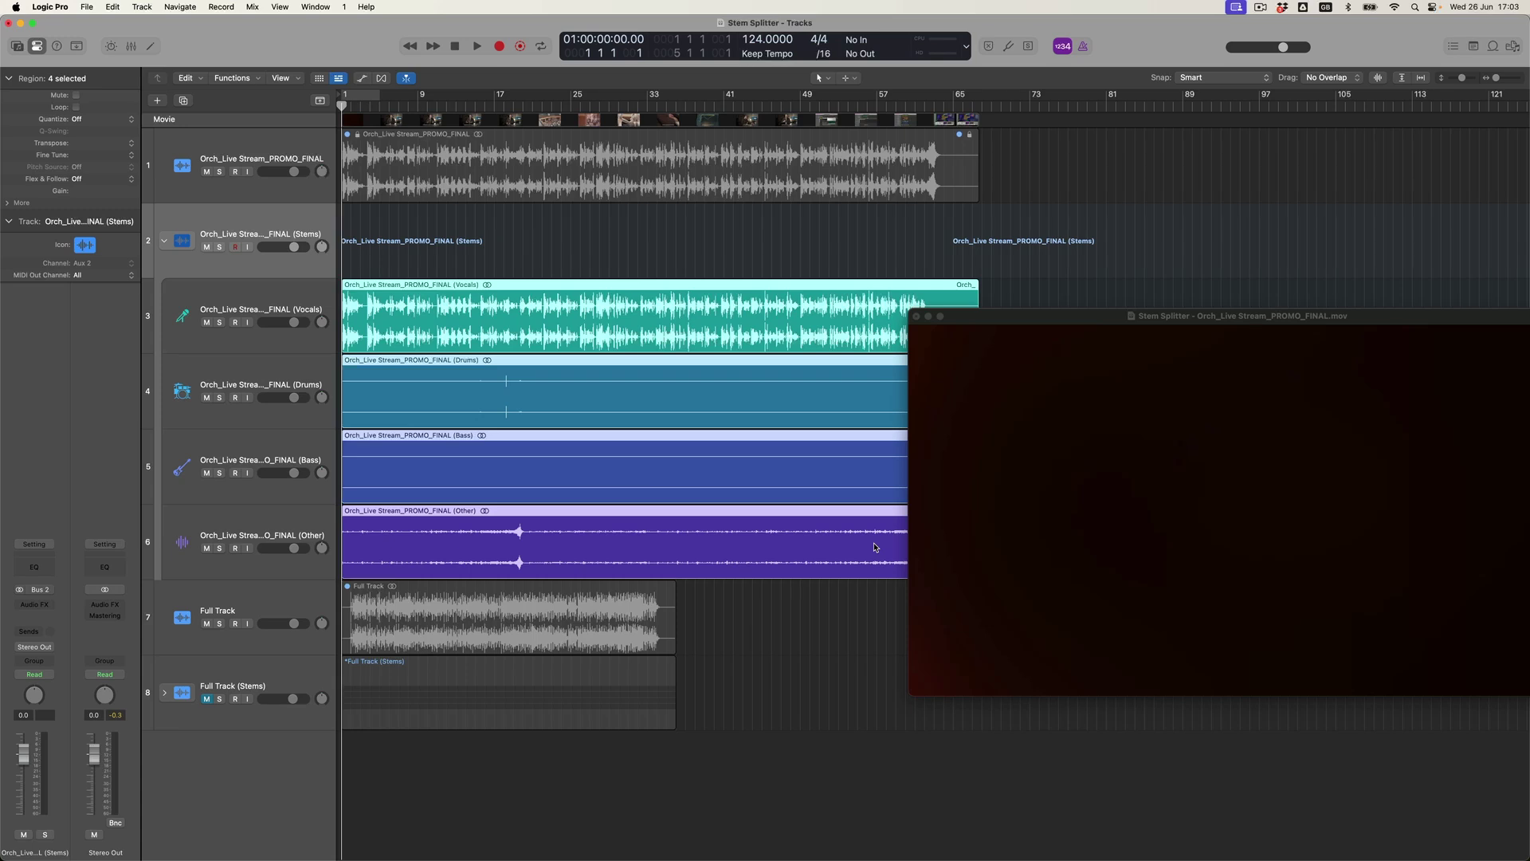
# - Select only the Vocals stem region and move the movie window down out of the way
pyautogui.click(723, 637)
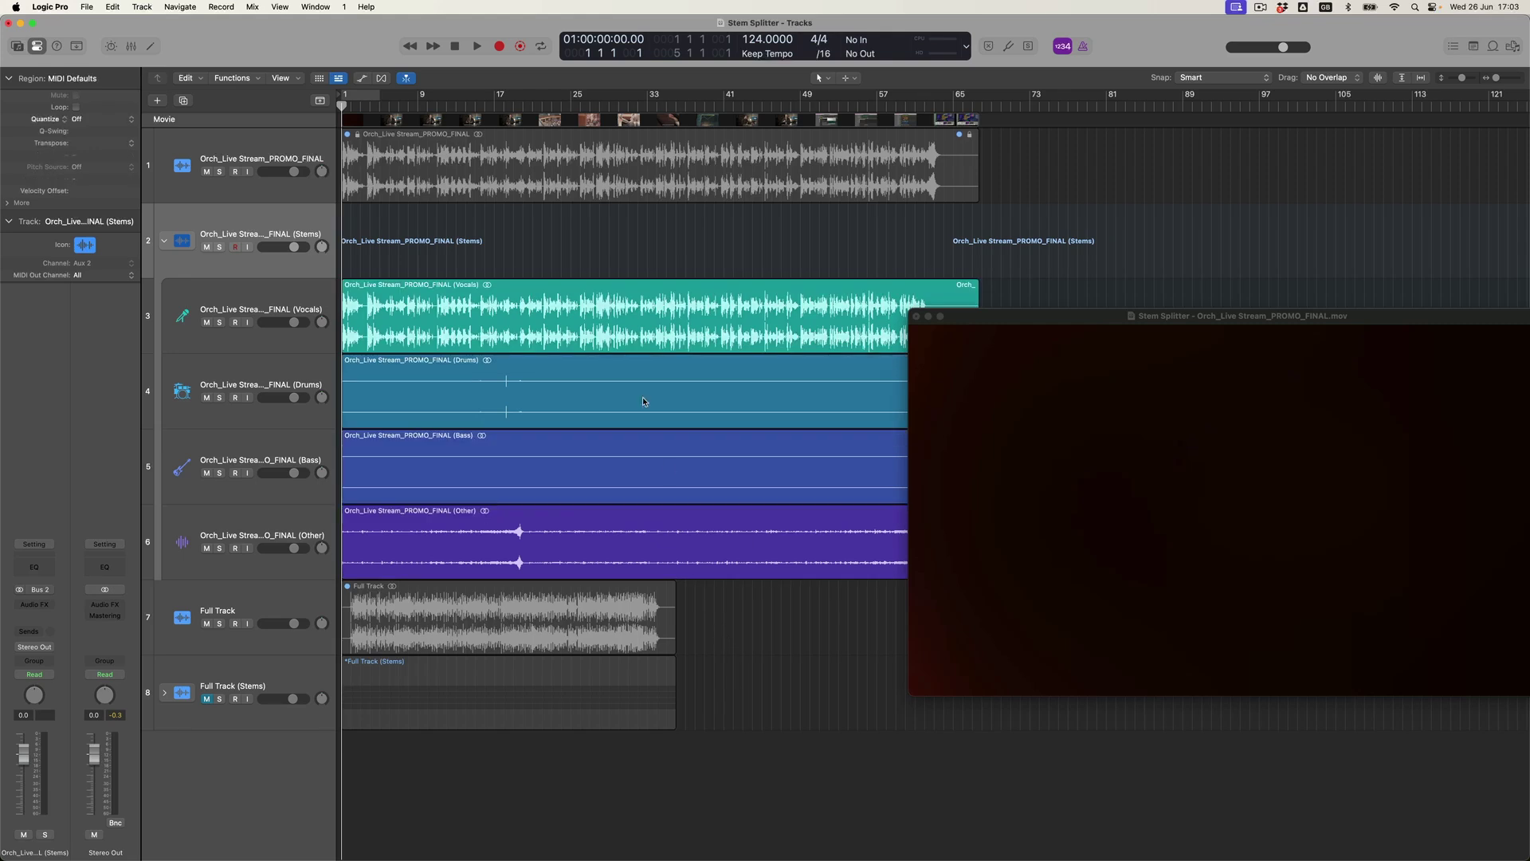
pyautogui.click(626, 324)
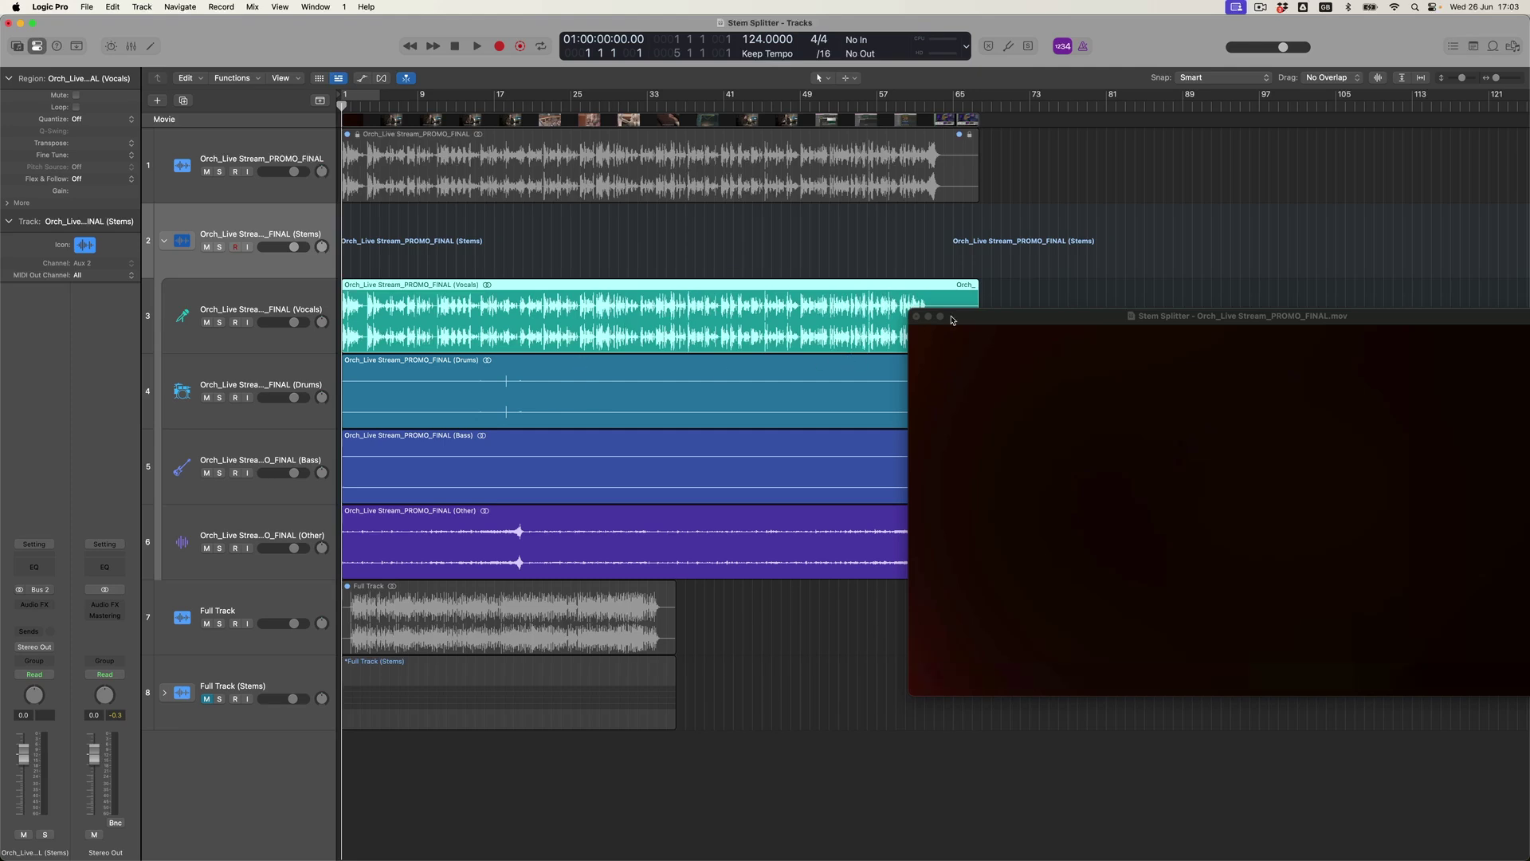
pyautogui.moveTo(967, 322); pyautogui.dragTo(896, 501)
pyautogui.click(843, 319)
# - Solo the Vocals region and play it alongside the movie, then stop playback
pyautogui.hotkey('ctrl', 's')
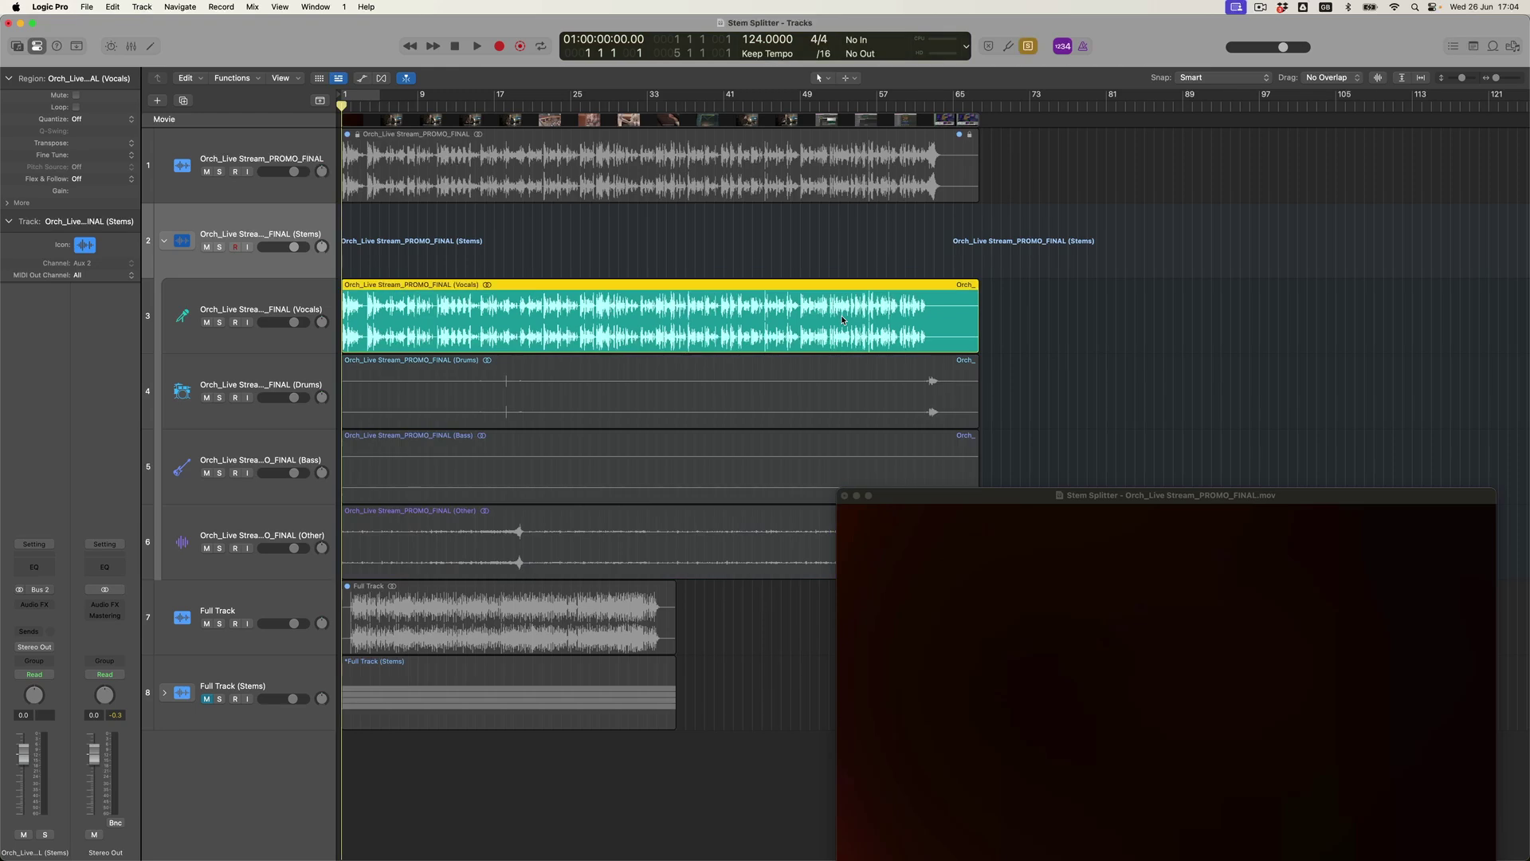
pyautogui.press('space')
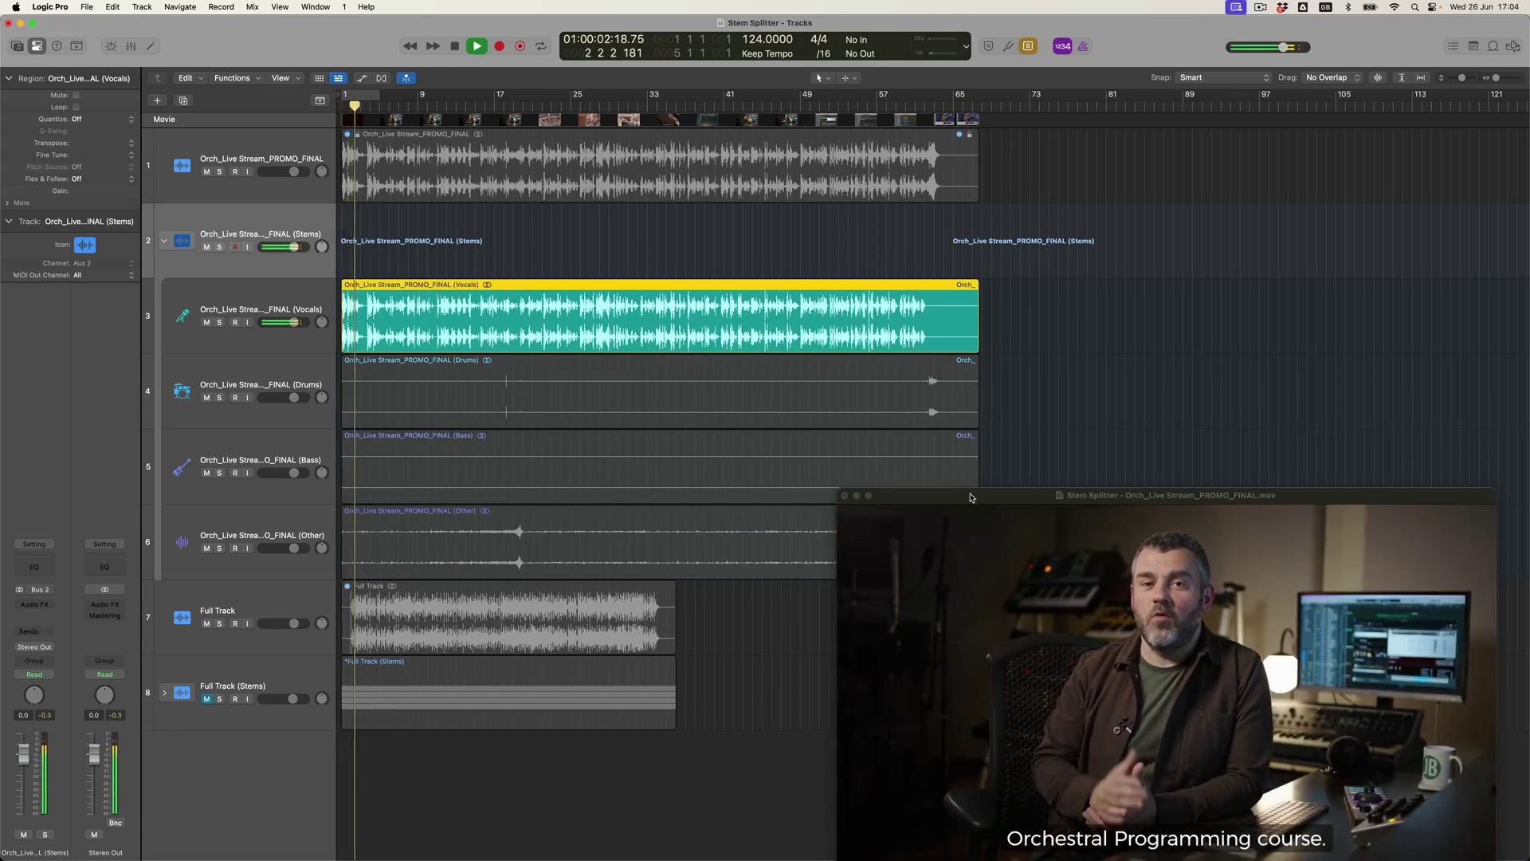
pyautogui.moveTo(966, 495); pyautogui.dragTo(814, 361)
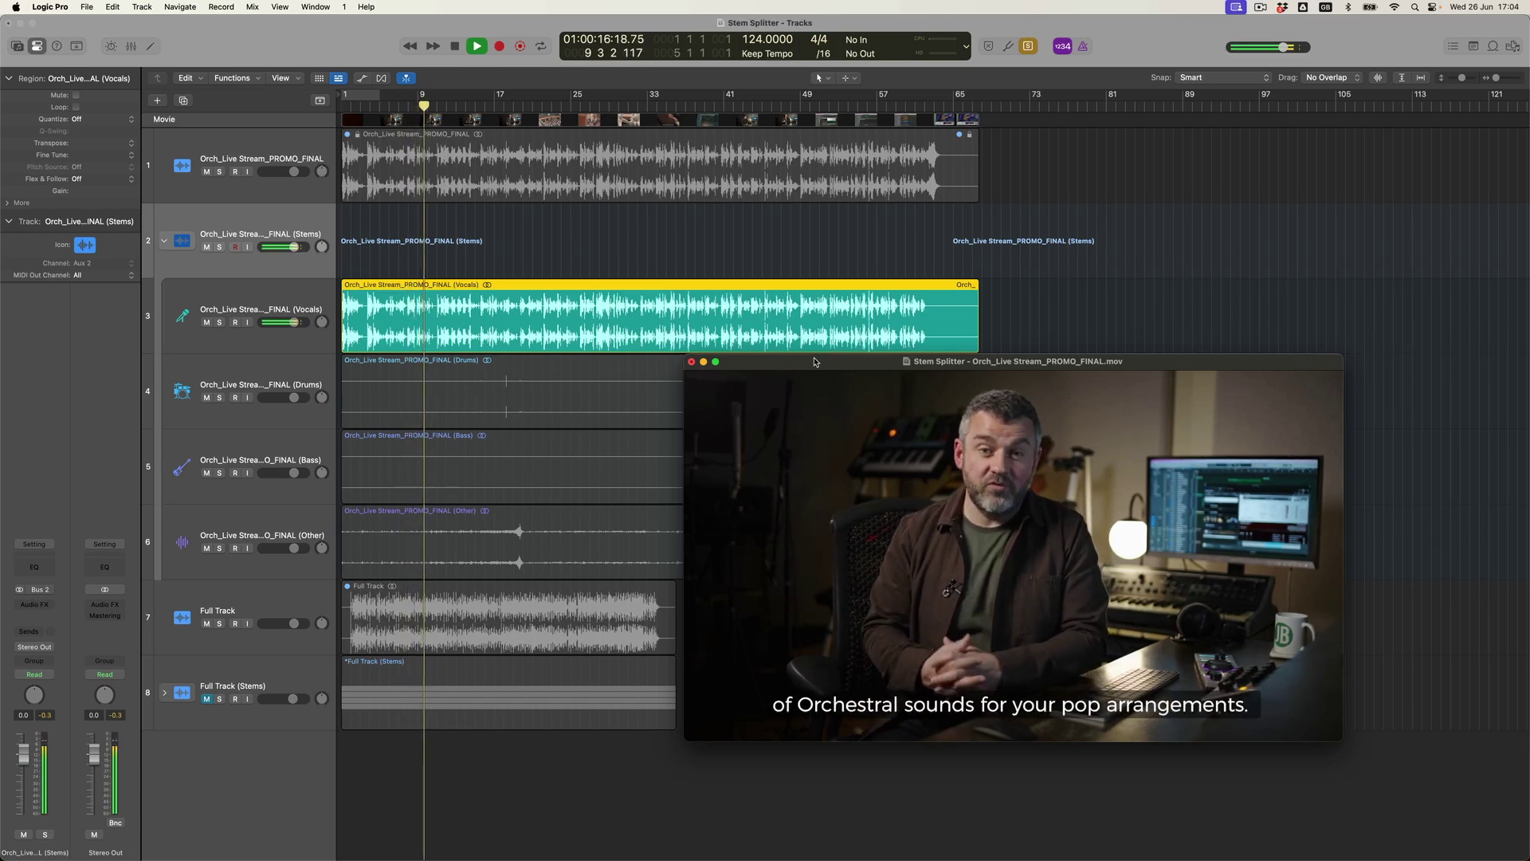
pyautogui.press('space')
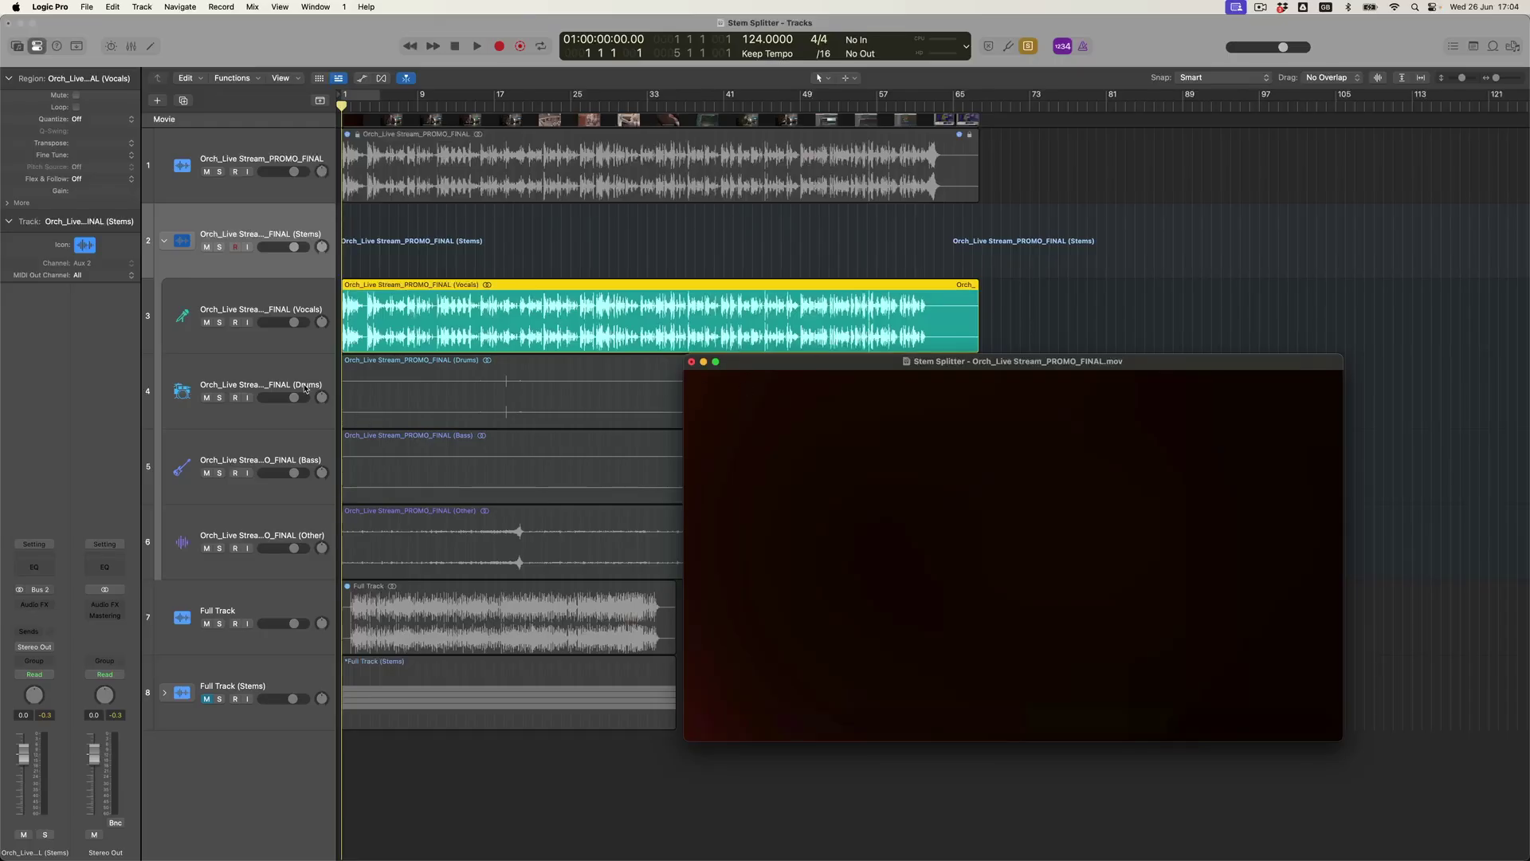
# - Switch the solo to the Drums stem, enlarge the track view, and close the floating movie window
pyautogui.click(294, 373)
pyautogui.press('super+Right')
pyautogui.press('super+Right')
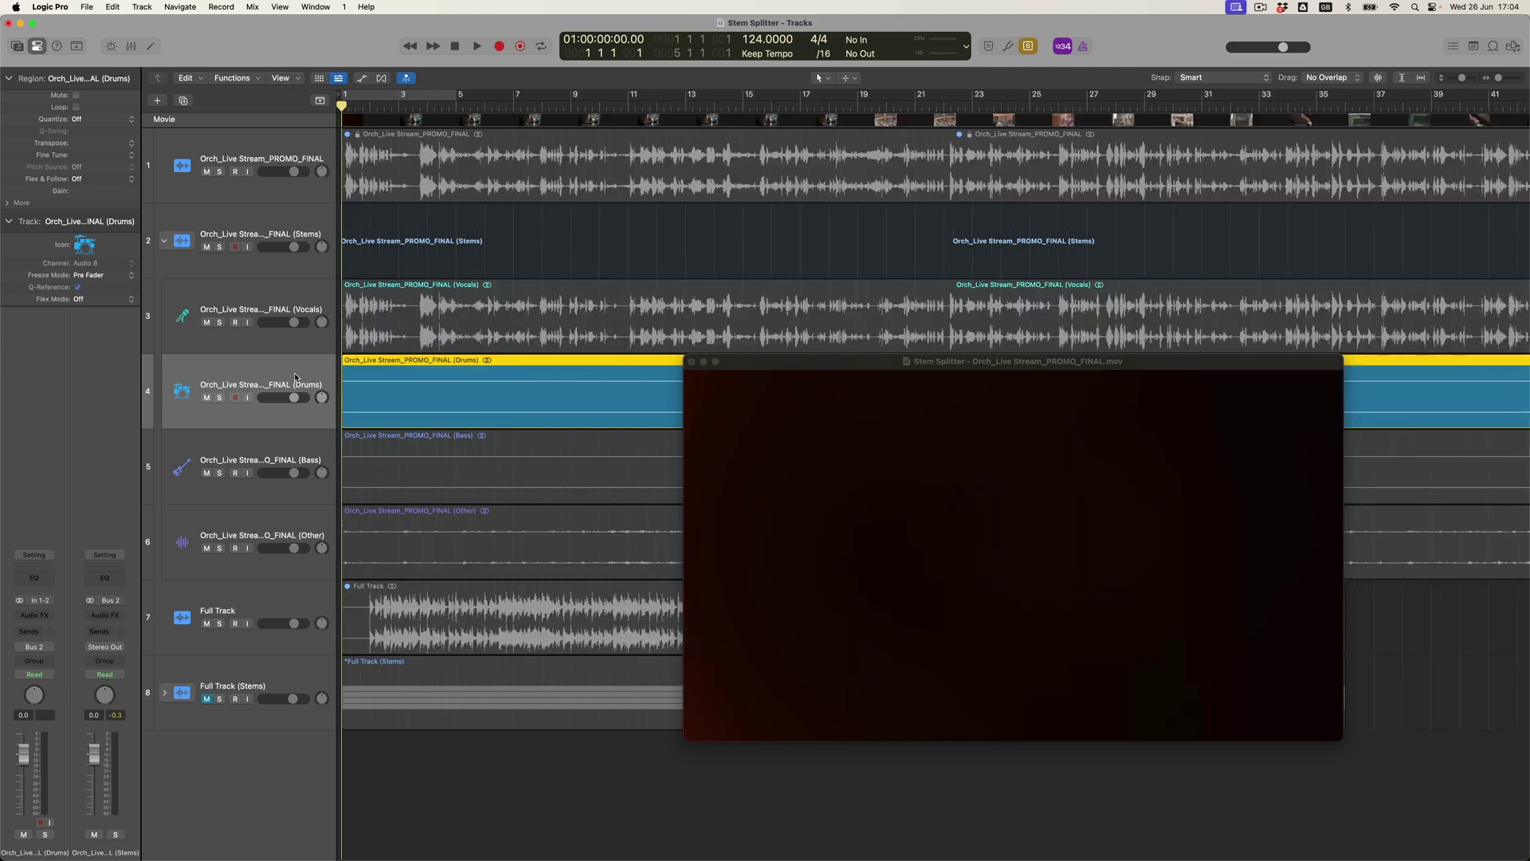
pyautogui.press('super+Down')
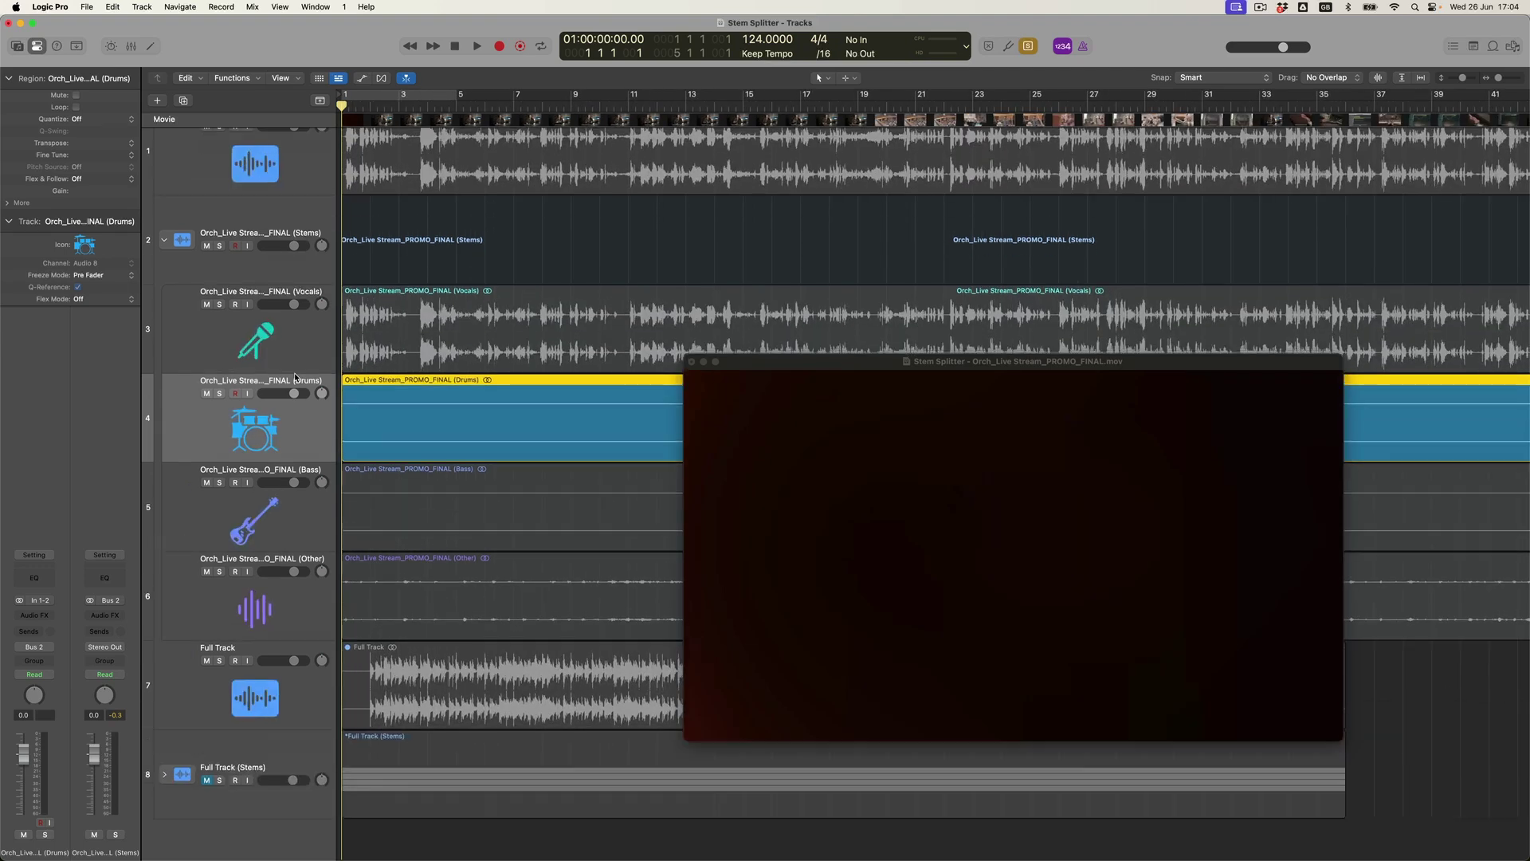
pyautogui.click(692, 362)
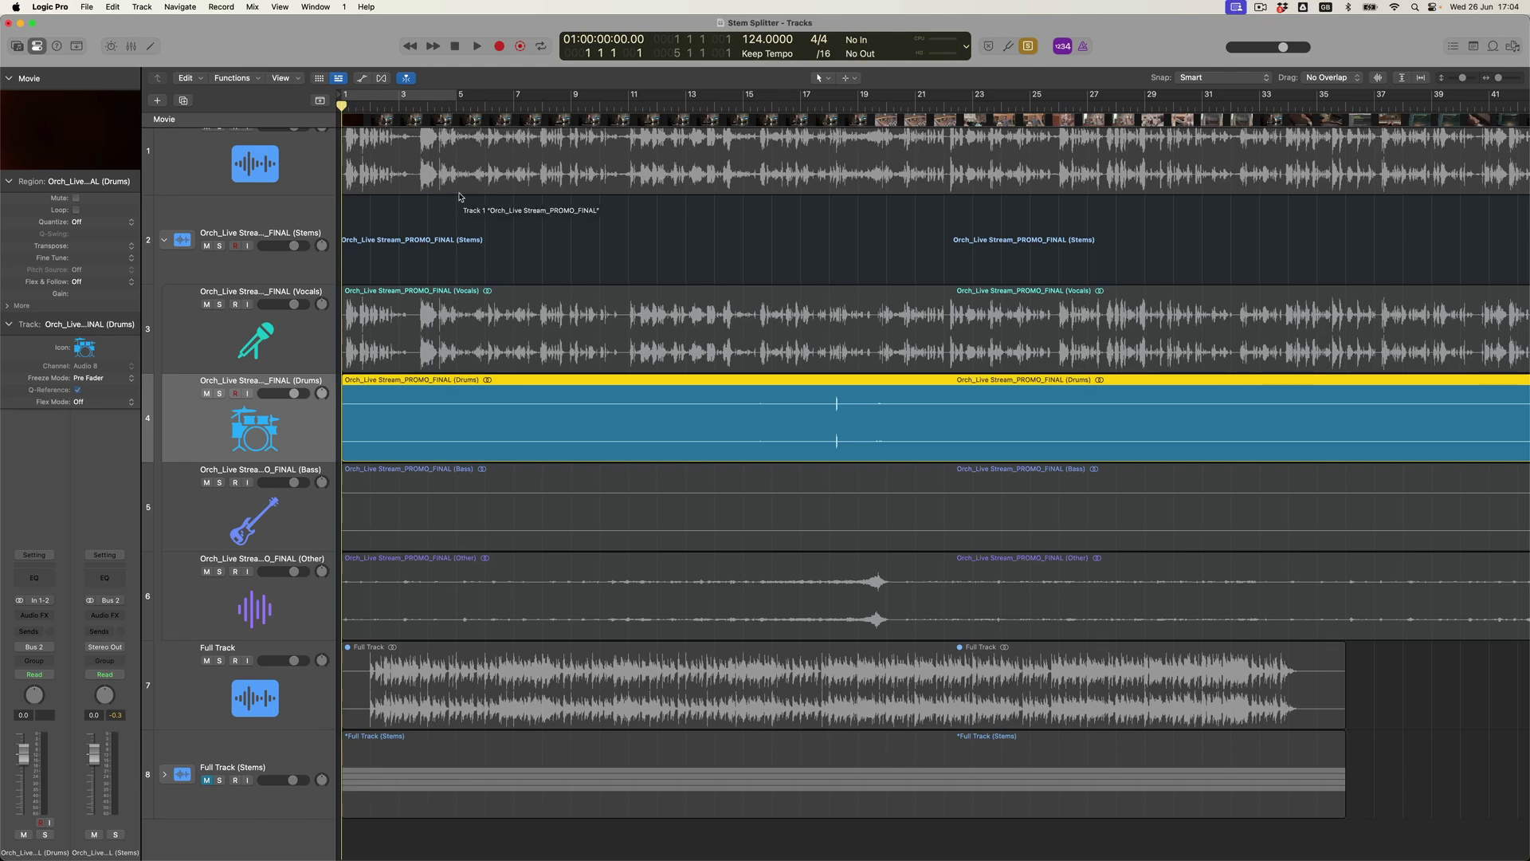
# - Play the Drums stem from bar 17, then restart playback near bar 18 and bar 61
pyautogui.click(813, 109)
pyautogui.scroll(5, 813, 109)
pyautogui.scroll(-1, 814, 109)
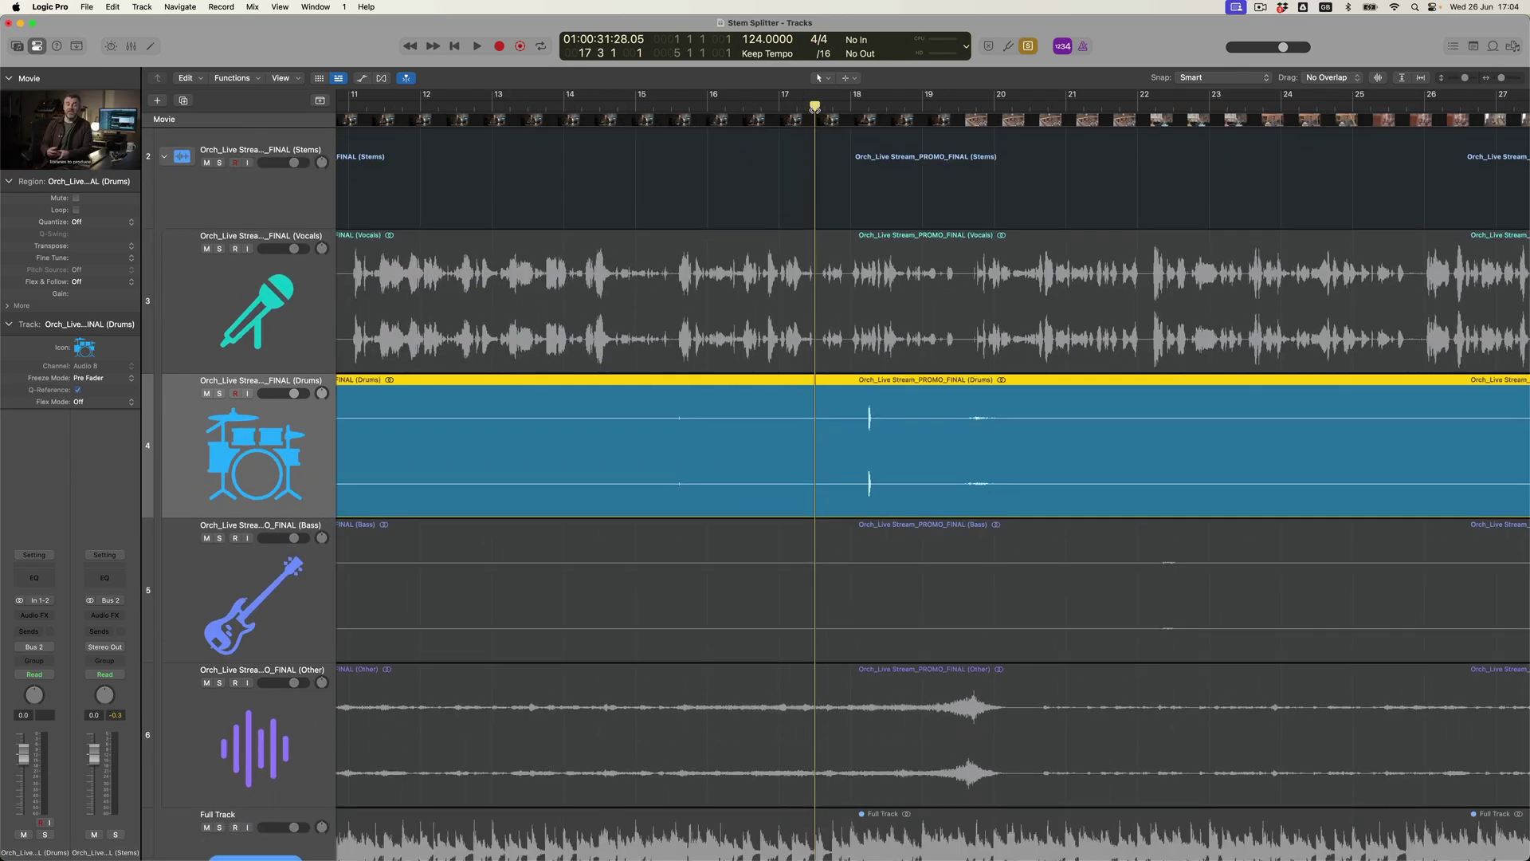
pyautogui.press('space')
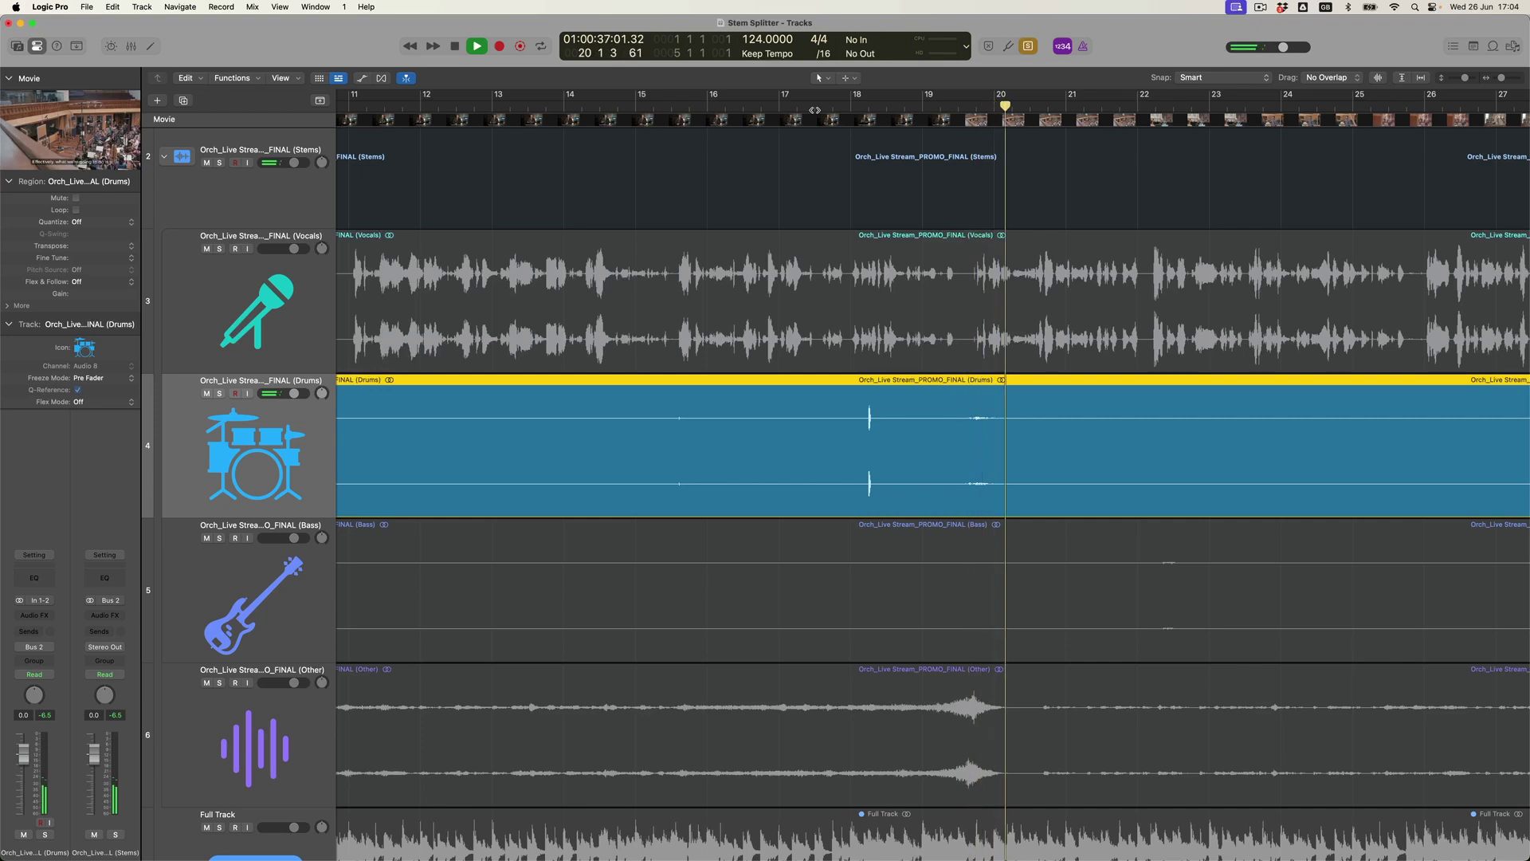
pyautogui.press('space')
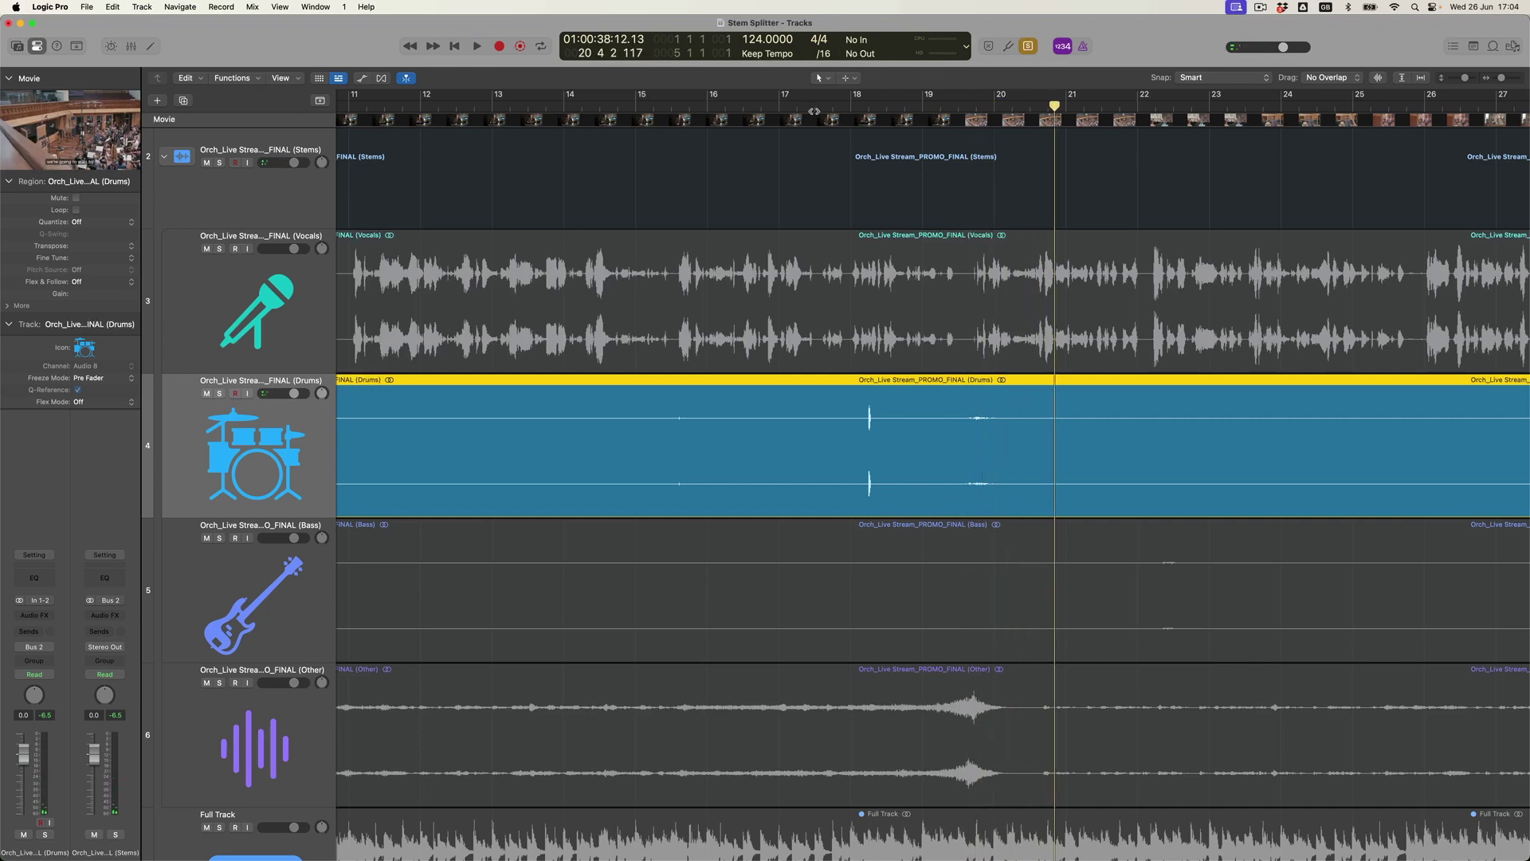
pyautogui.doubleClick(843, 110)
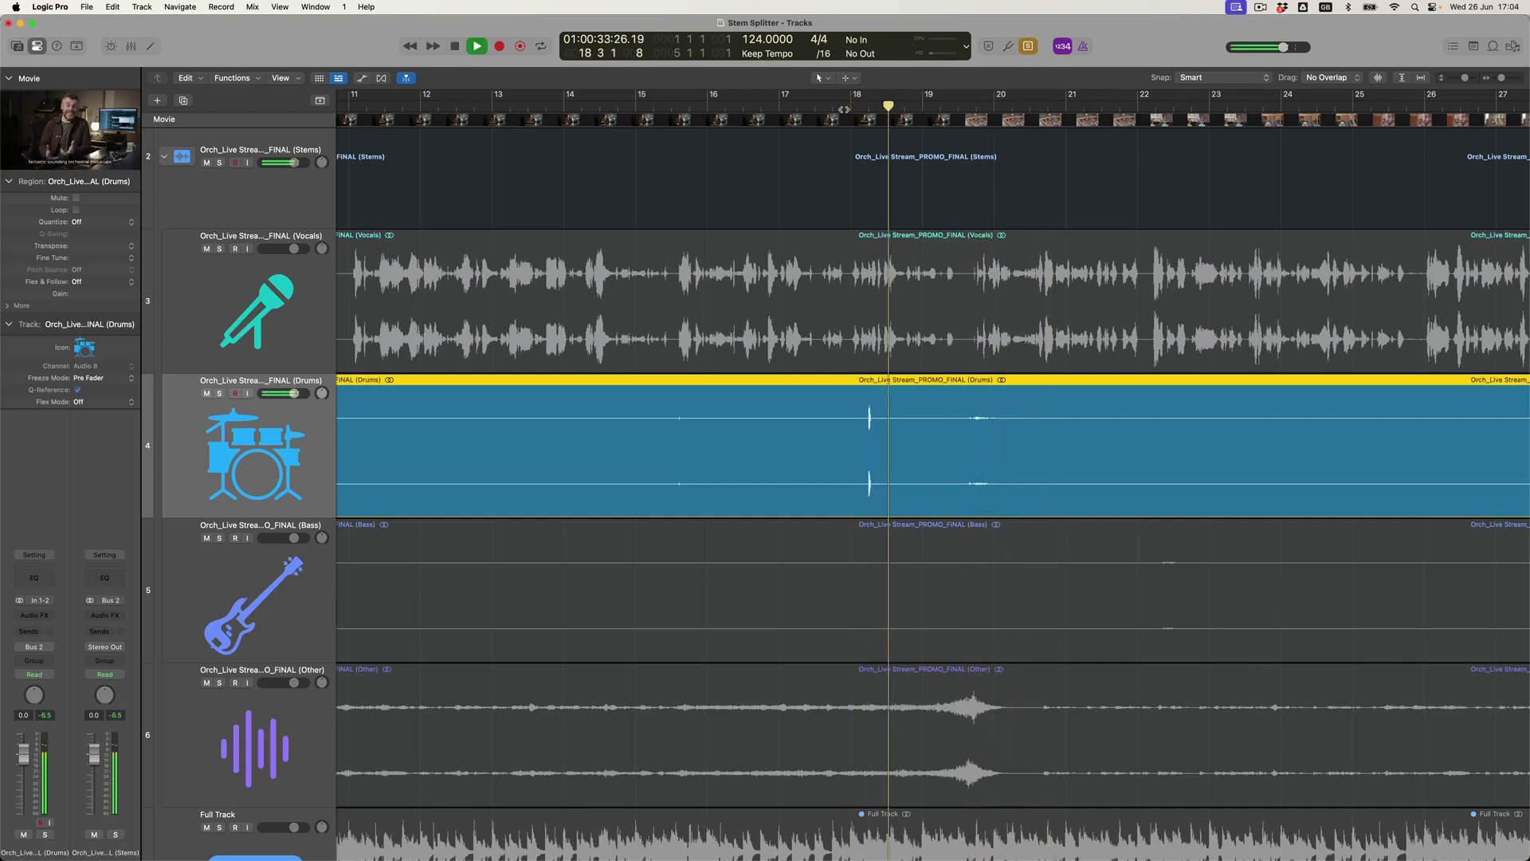
pyautogui.scroll(-10, 843, 110)
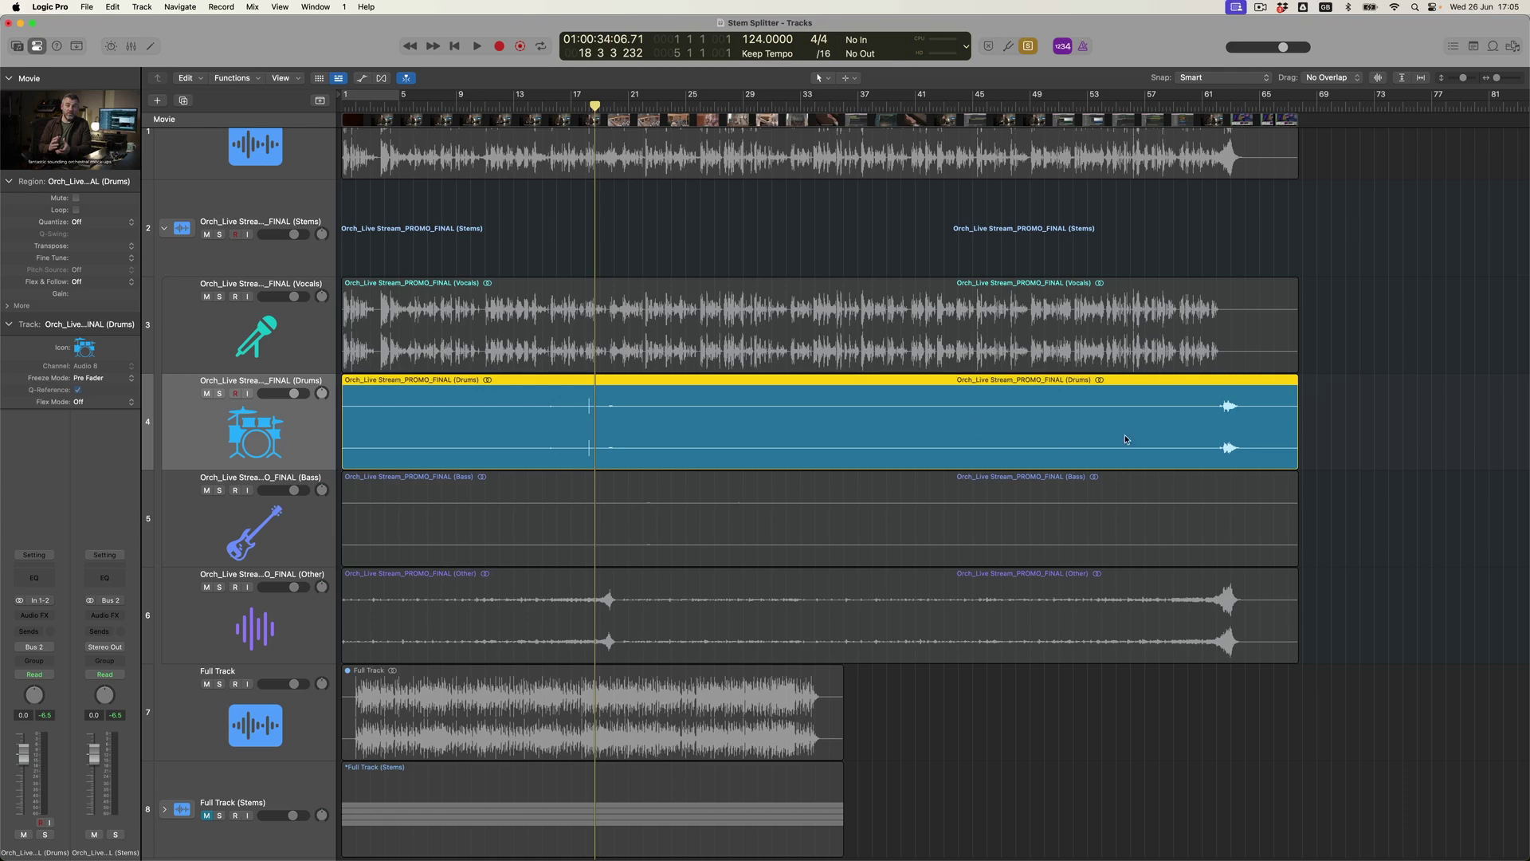
pyautogui.doubleClick(1208, 112)
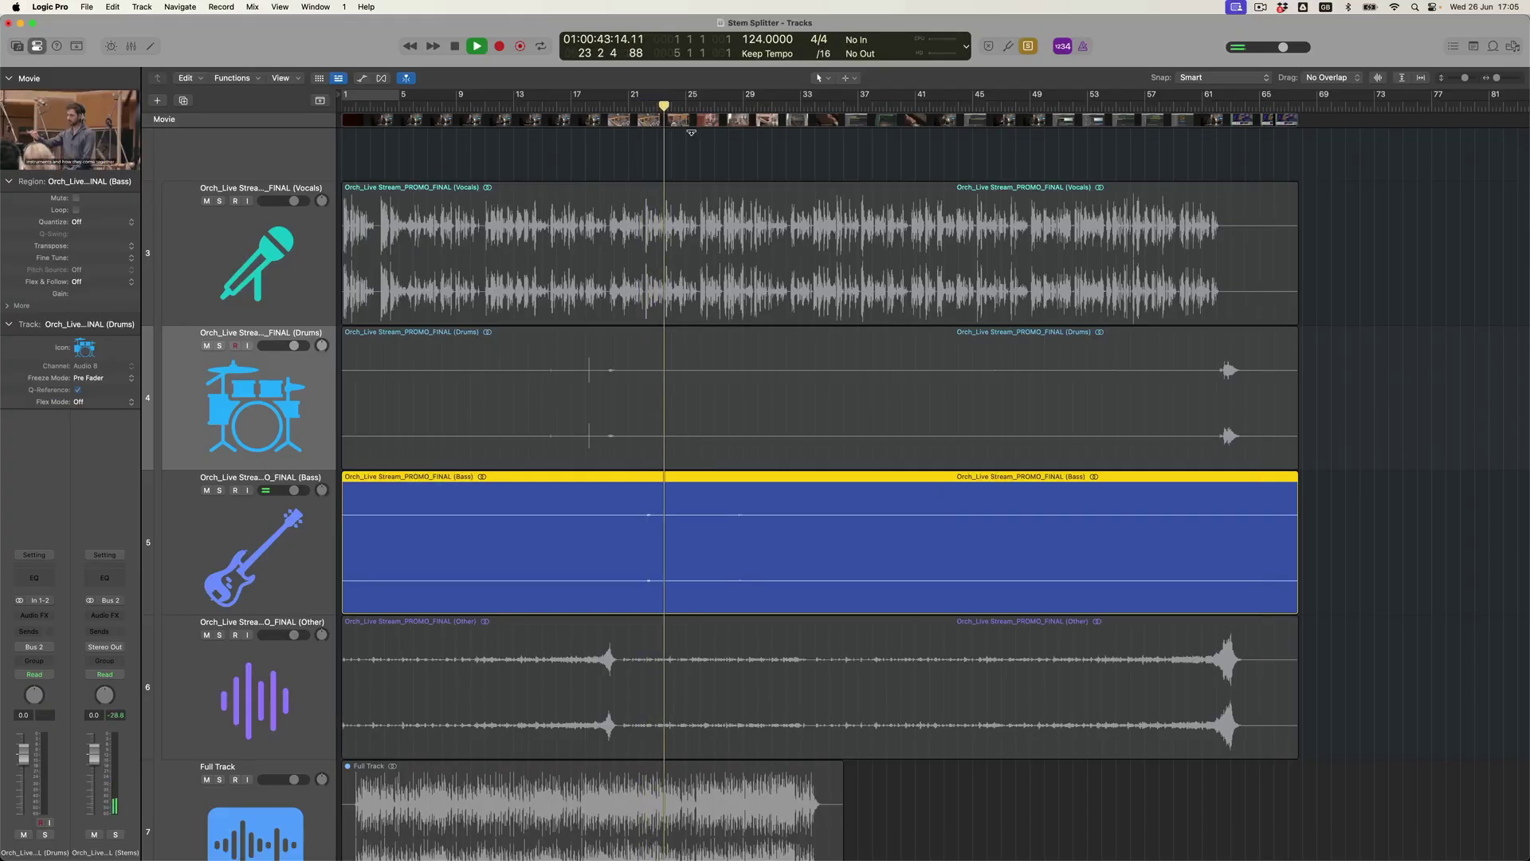
# - Jump playback to bars 22 and 28, then solo the Other stem and play it from the start
pyautogui.click(645, 104)
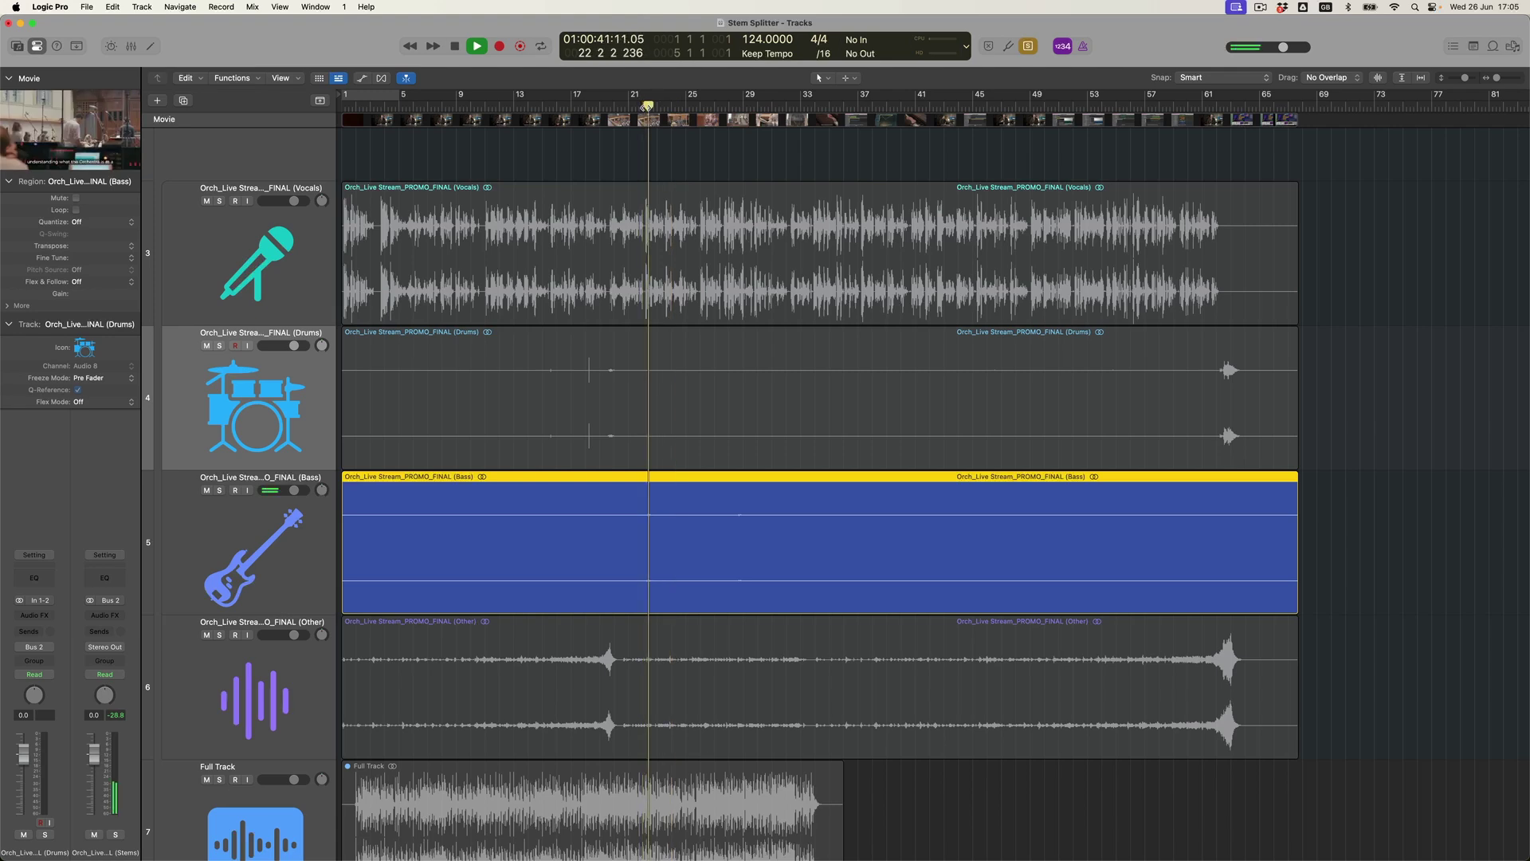
pyautogui.click(724, 104)
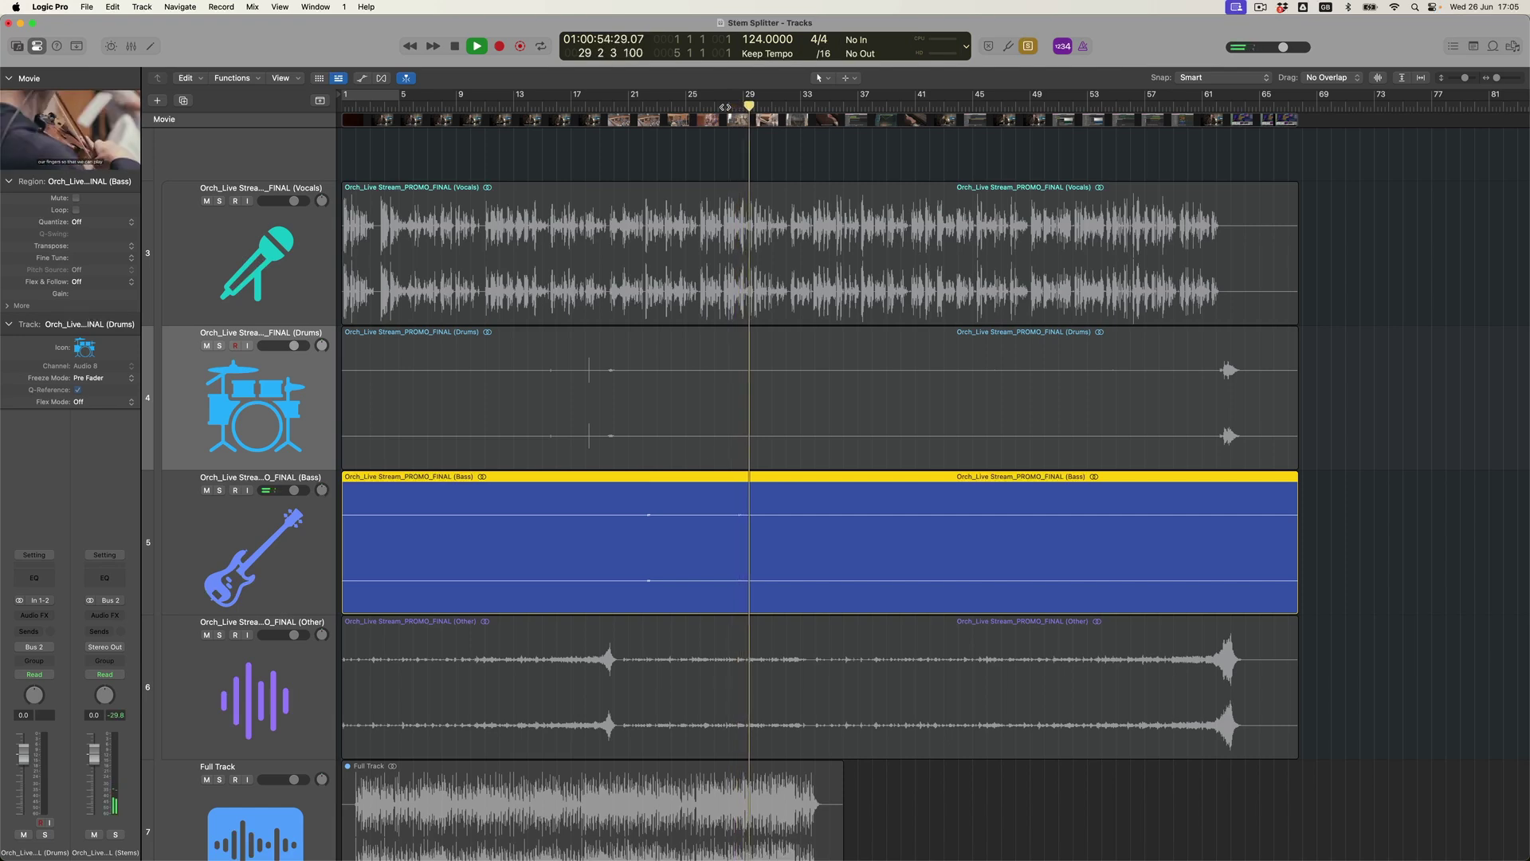
pyautogui.click(602, 667)
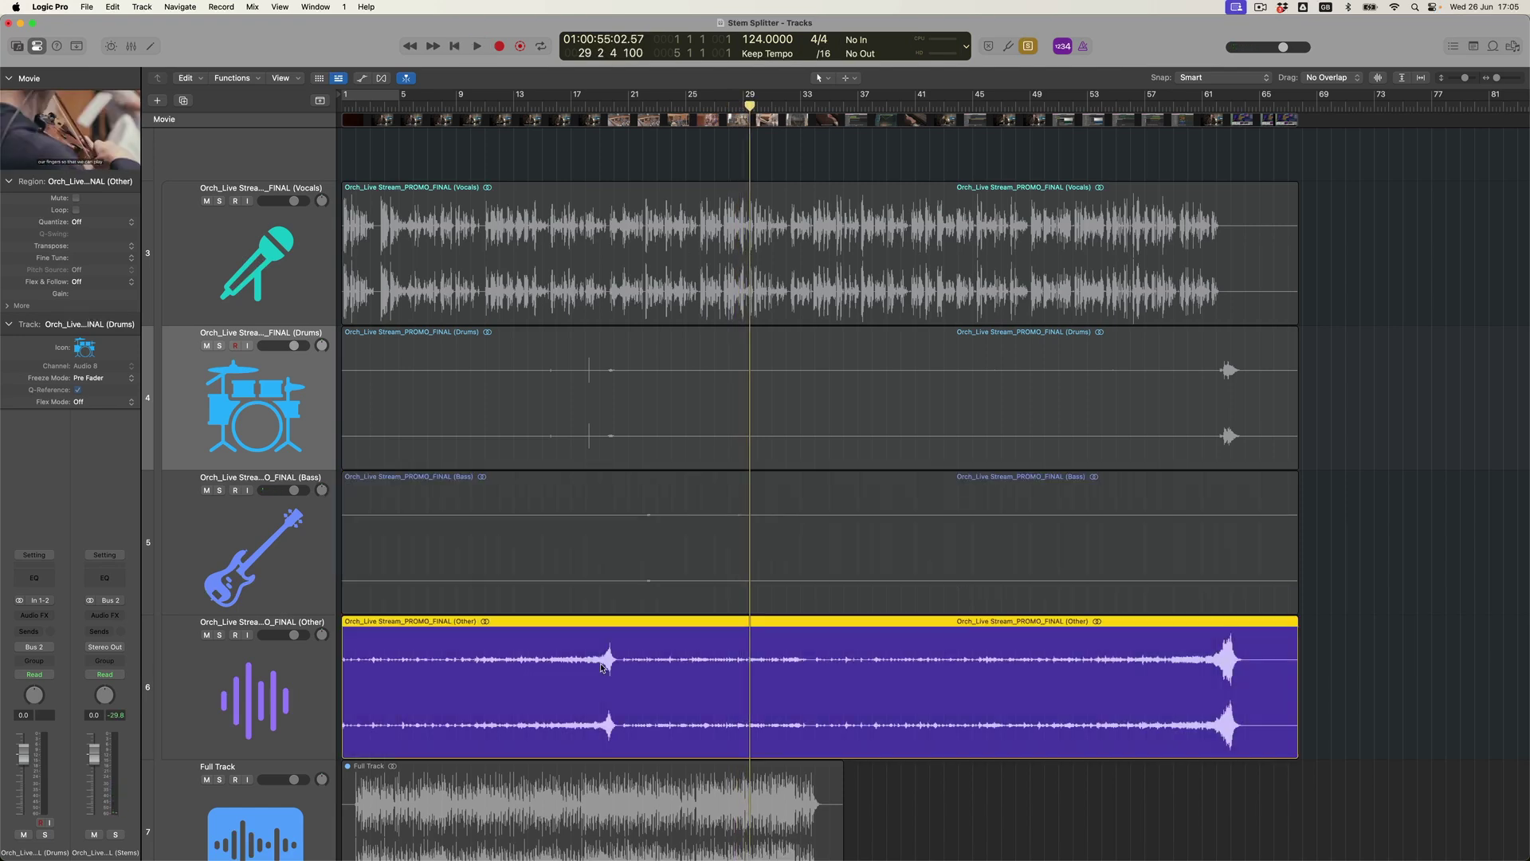
pyautogui.press('Return')
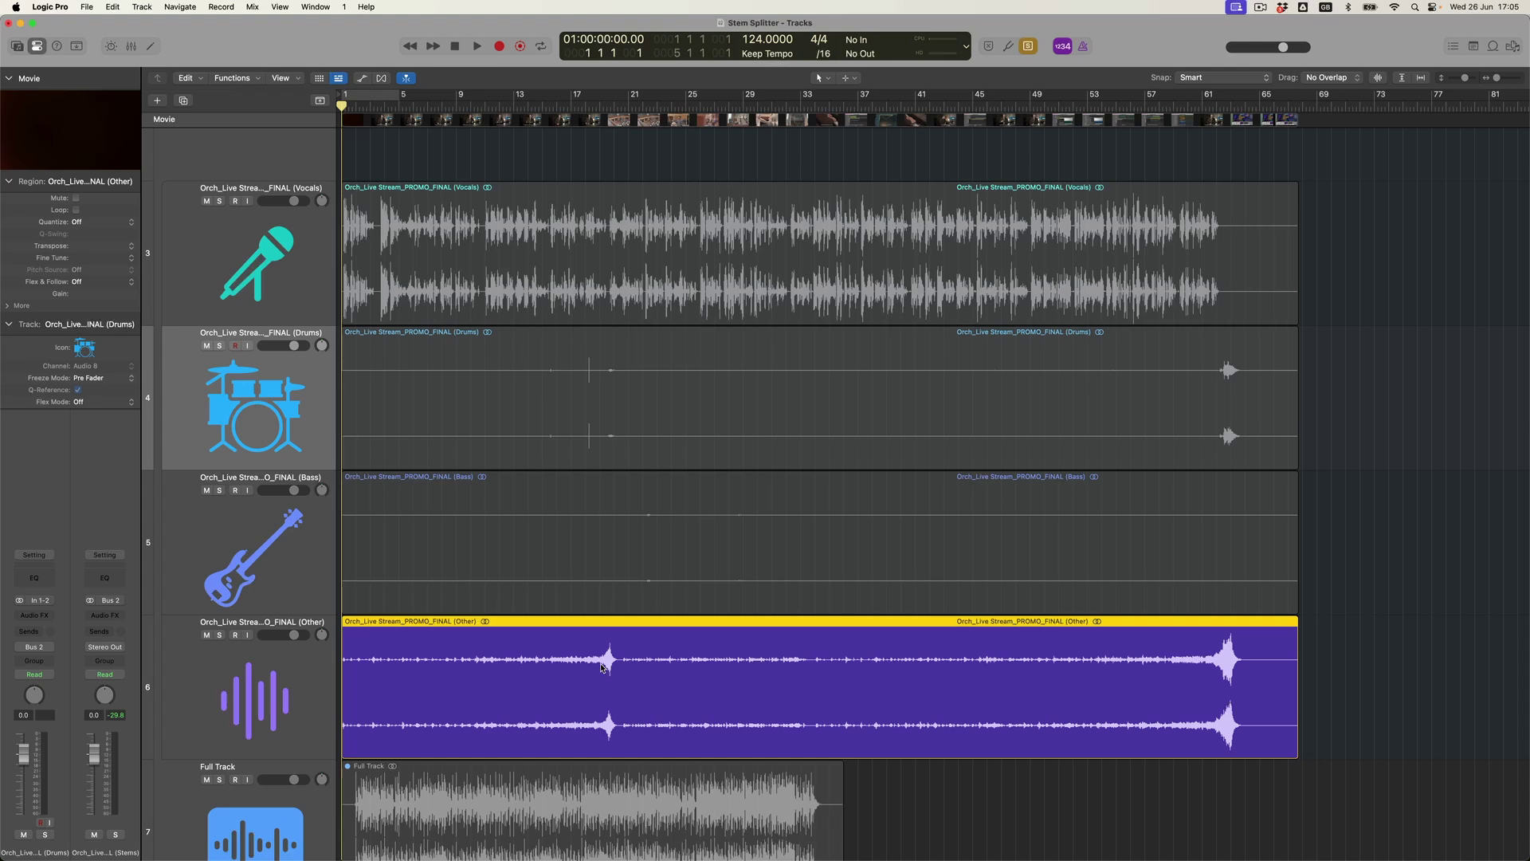
pyautogui.press('space')
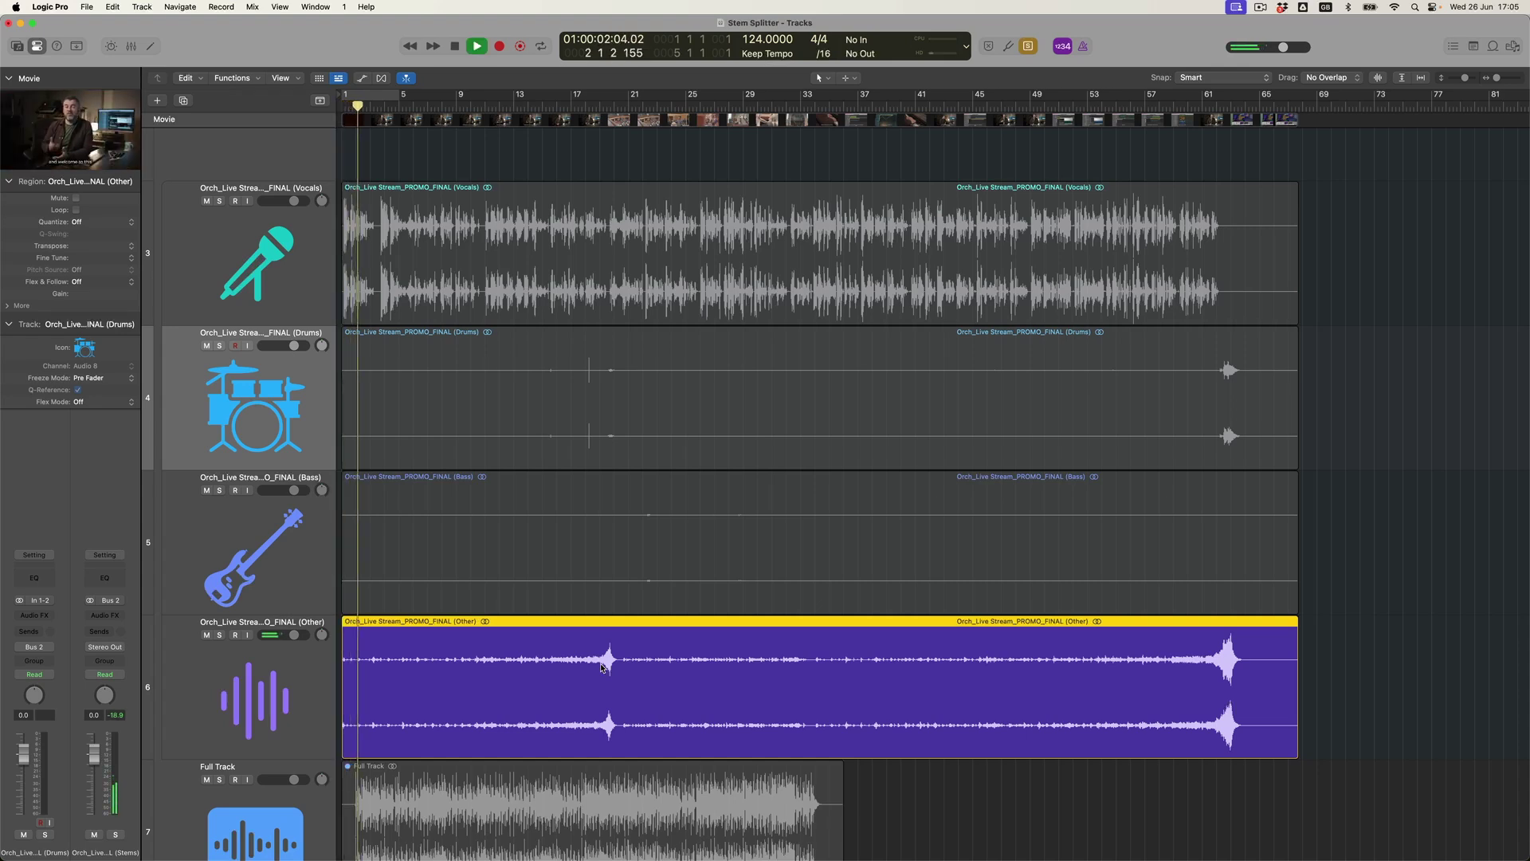